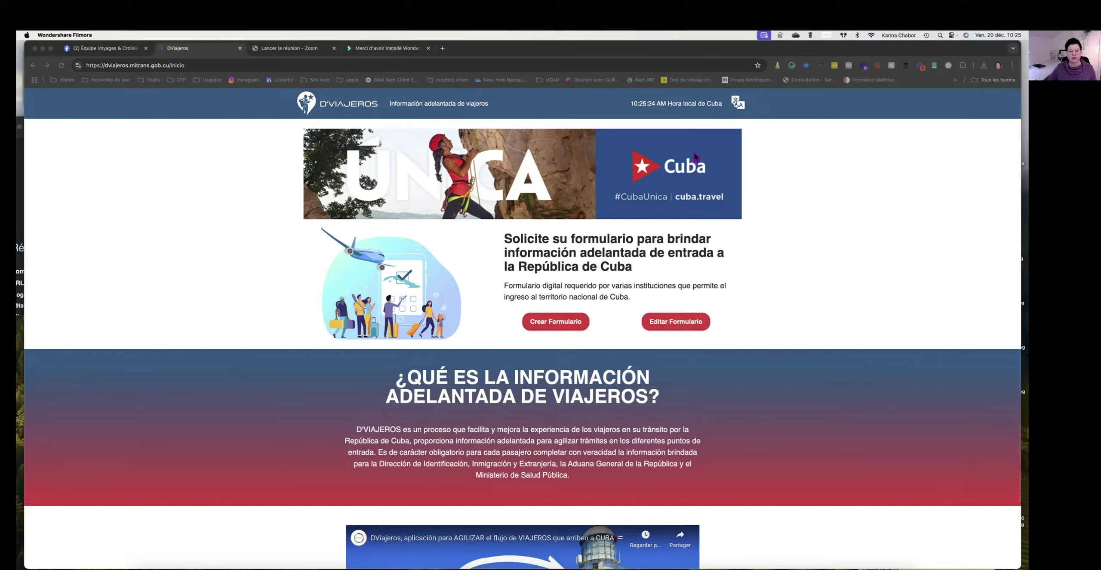
Switch the D'VIAJEROS site language from Spanish to Français.
{"action": "left_click", "coordinate": [740, 104]}
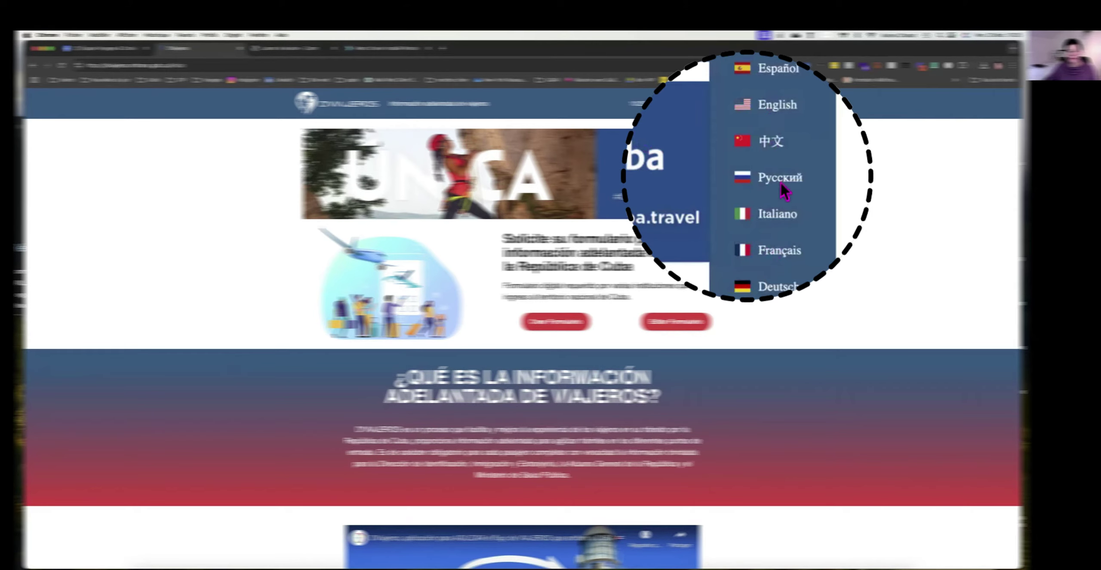
{"action": "left_click", "coordinate": [775, 250]}
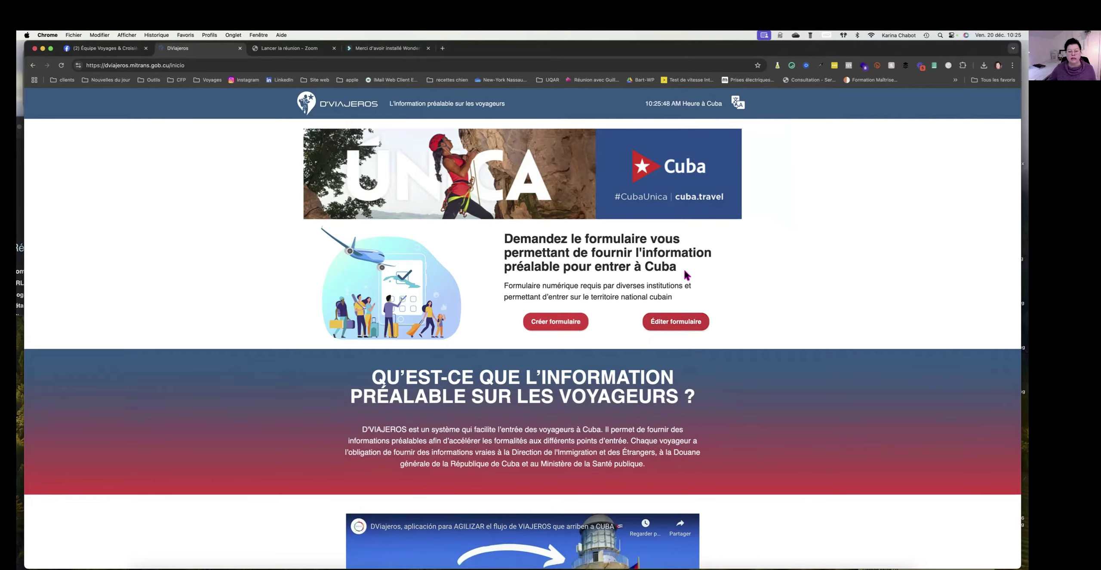
Start a new traveller form and enter the traveller's first name and surname.
{"action": "left_click", "coordinate": [559, 323]}
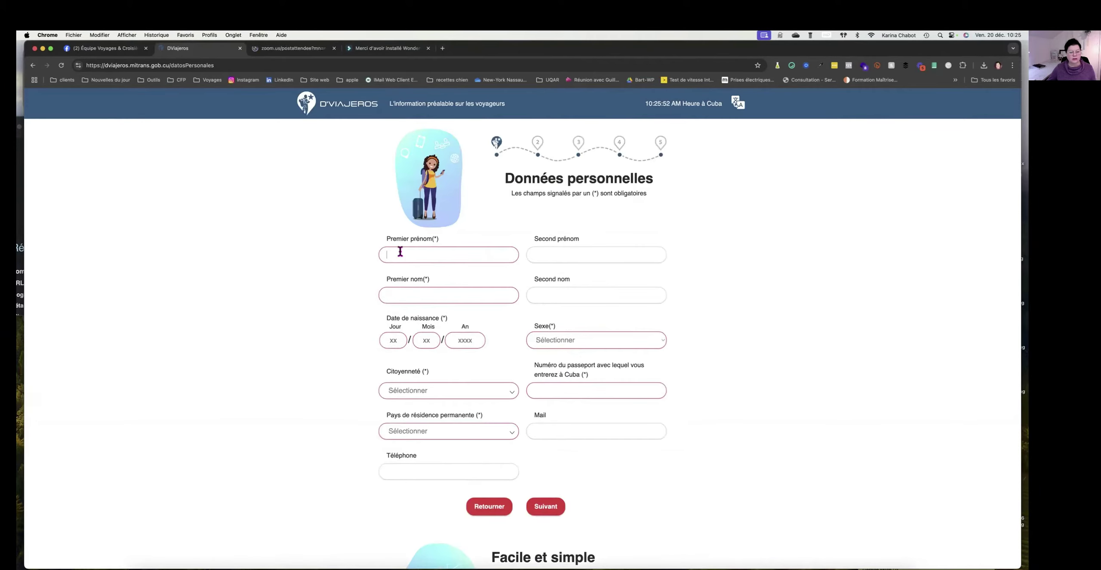
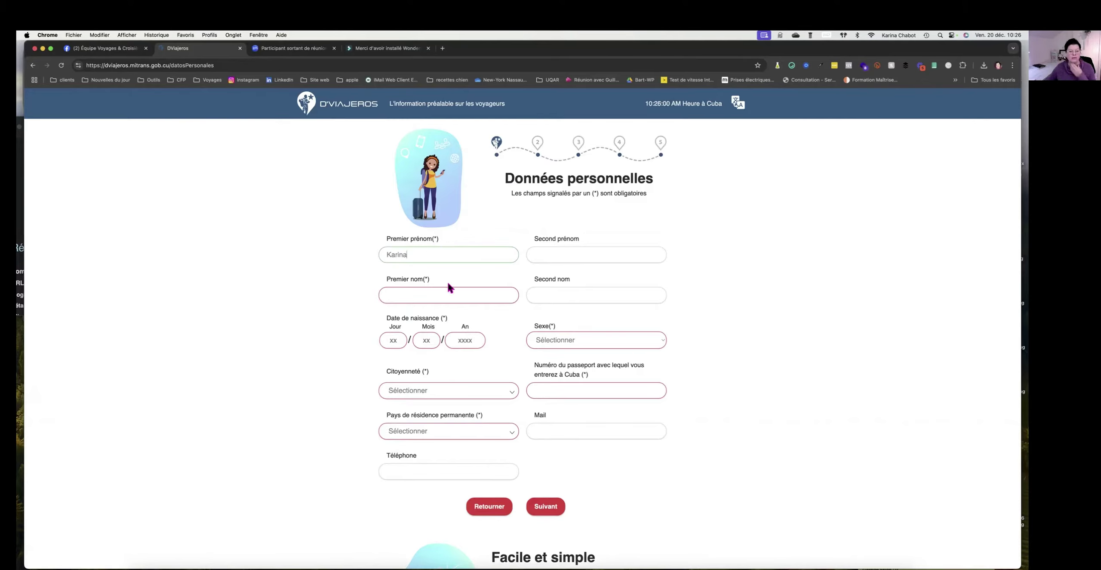
{"action": "left_click", "coordinate": [565, 253]}
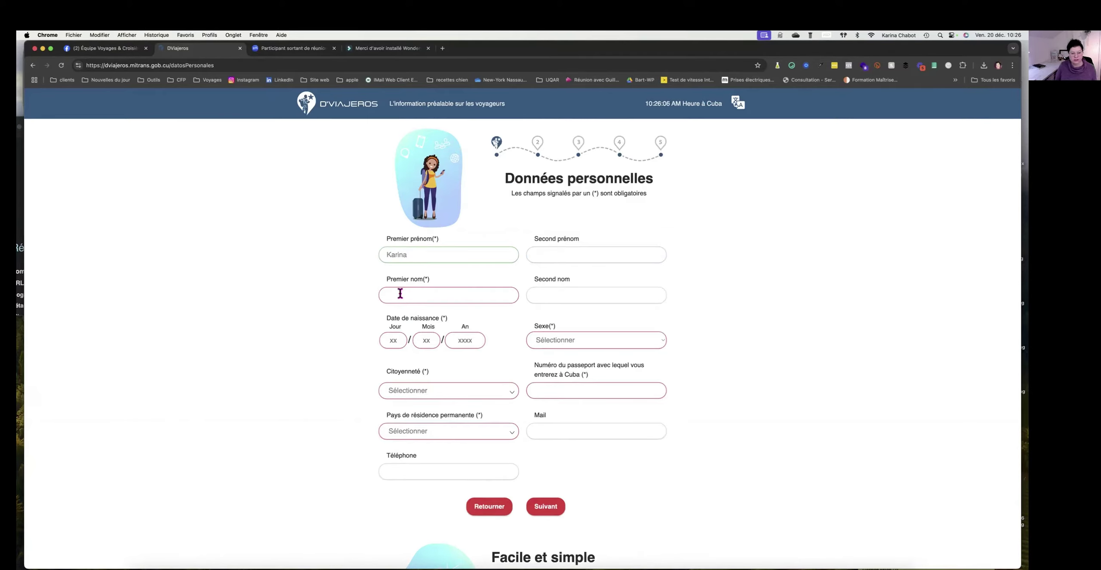
{"action": "type", "text": "Macintosh HD"}
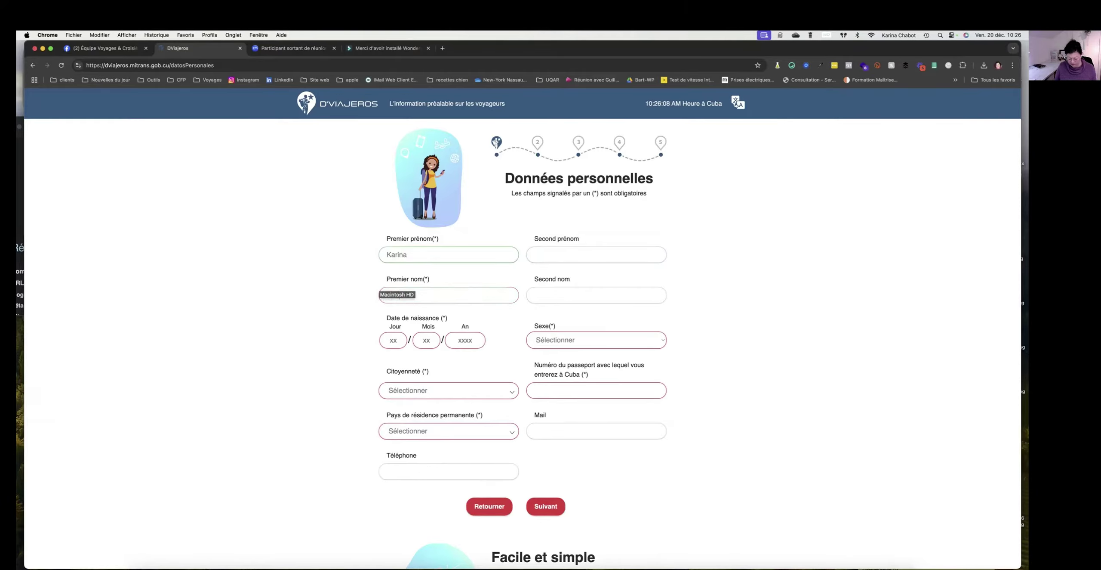
{"action": "key", "text": "BackSpace"}
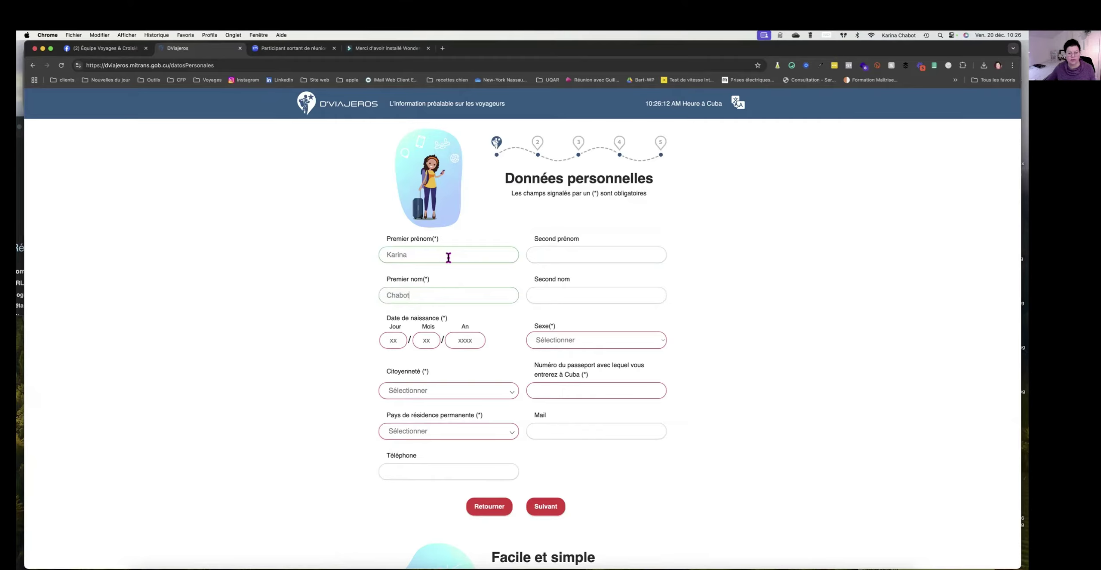
{"action": "left_click", "coordinate": [393, 340]}
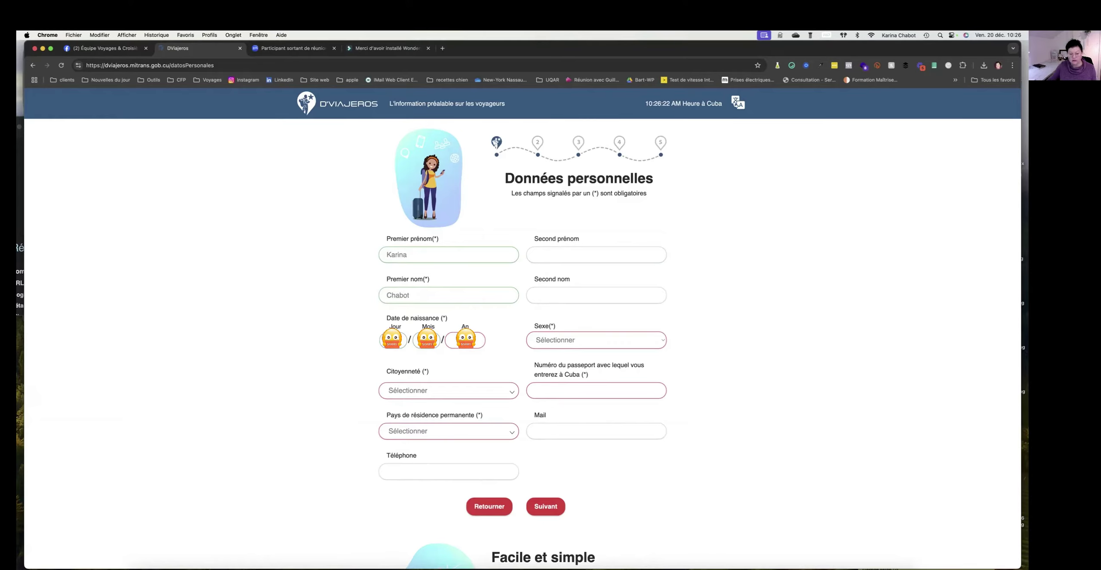
Set sex to Féminin and citizenship to Canada.
{"action": "left_click", "coordinate": [572, 340]}
{"action": "left_click", "coordinate": [564, 349]}
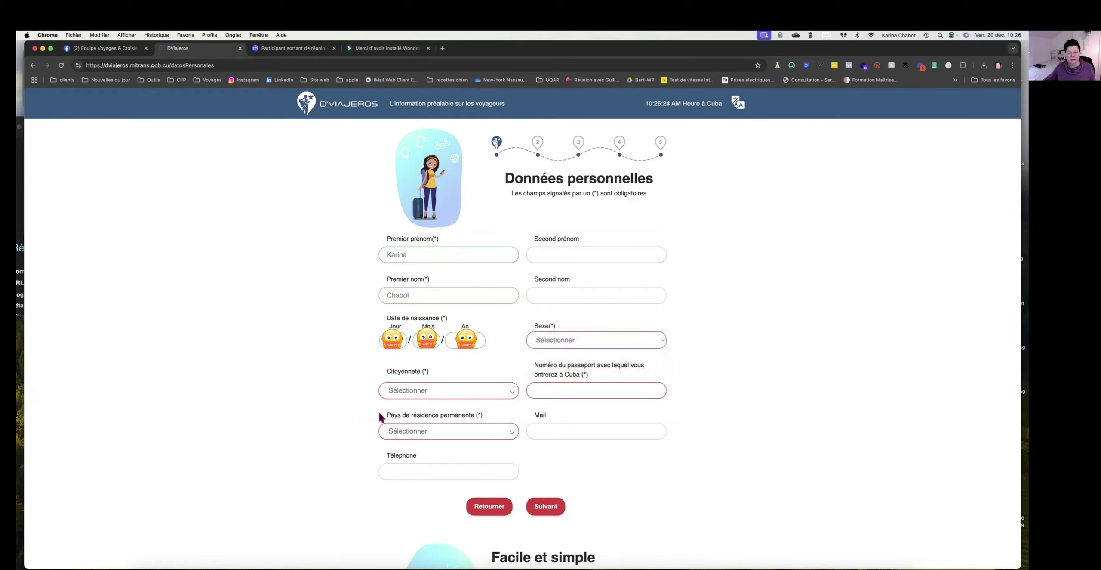
{"action": "left_click", "coordinate": [404, 391]}
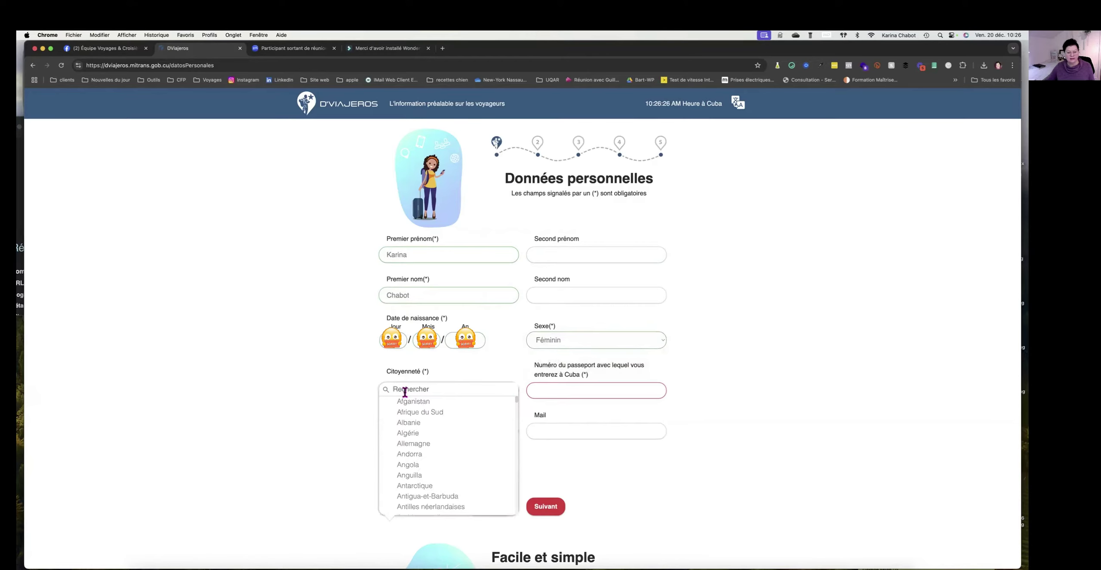
{"action": "scroll", "coordinate": [450, 430], "scroll_direction": "down", "scroll_amount": 5}
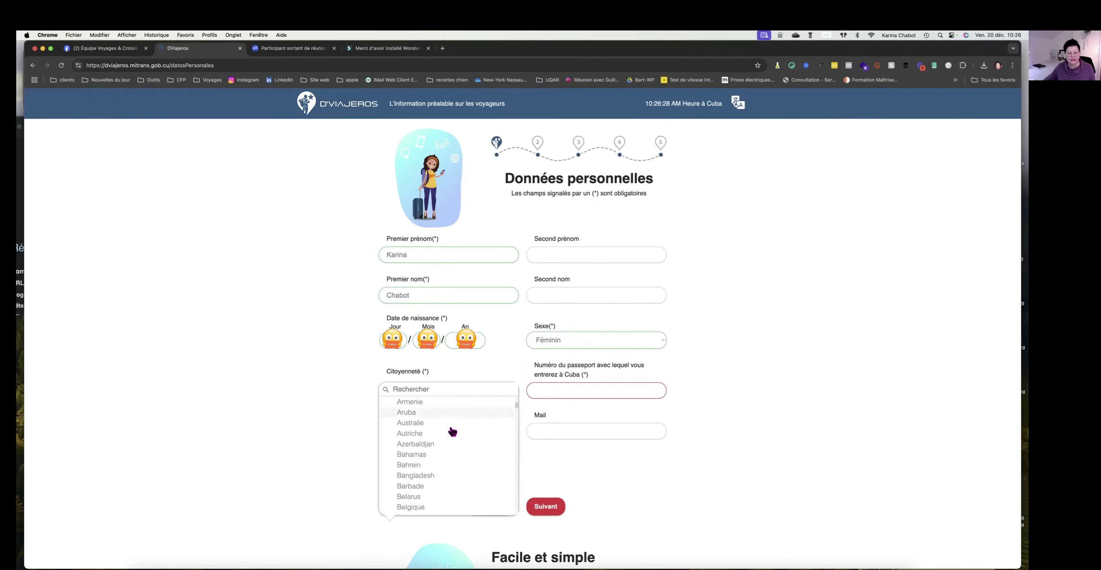
{"action": "scroll", "coordinate": [452, 431], "scroll_direction": "down", "scroll_amount": 5}
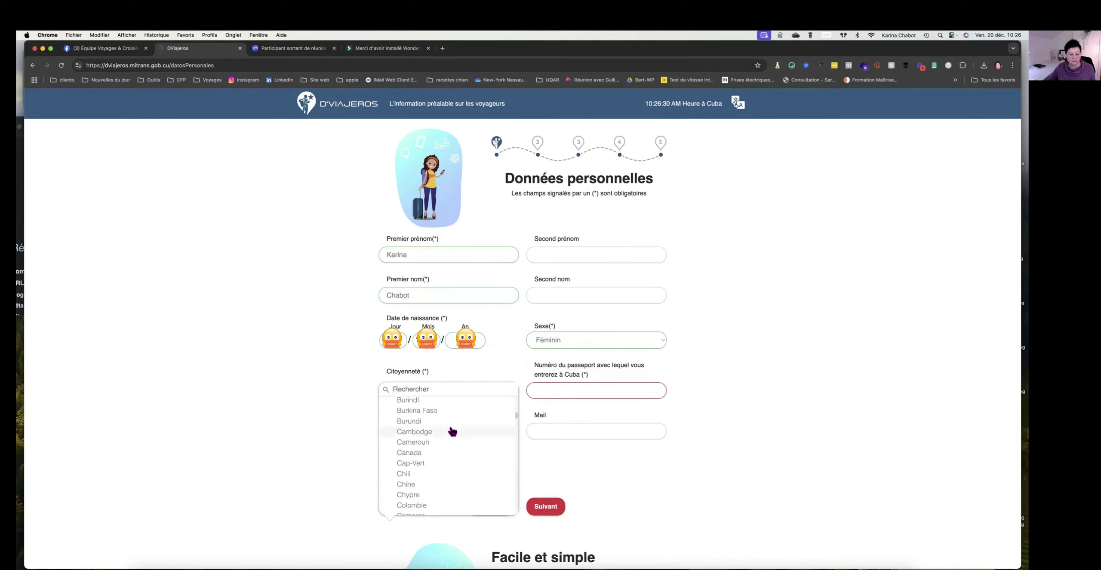
{"action": "left_click", "coordinate": [419, 433]}
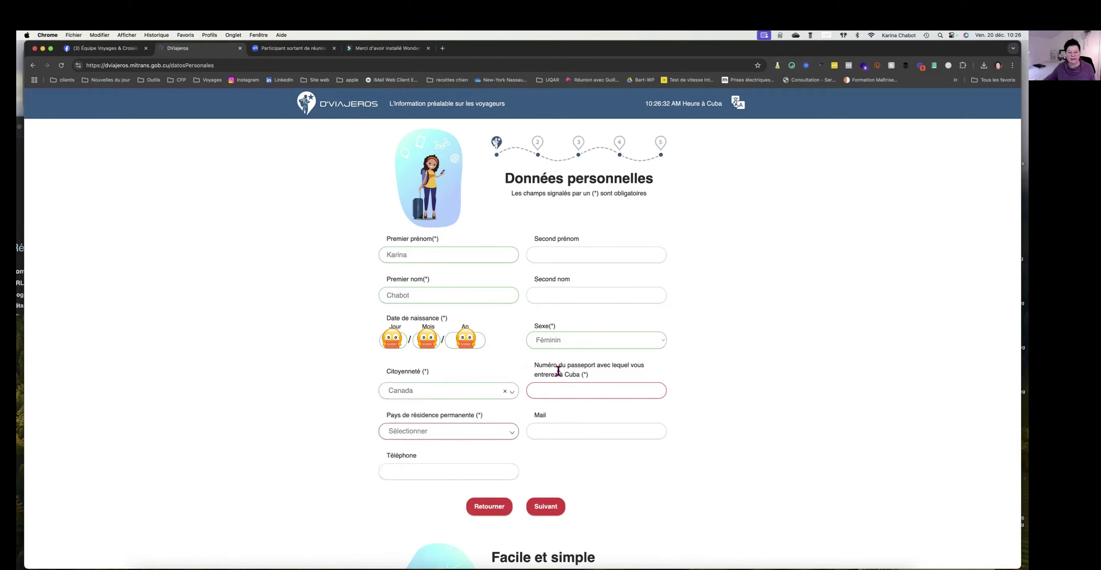
Fill in the passport number and set permanent residence country to Canada.
{"action": "left_click", "coordinate": [575, 389]}
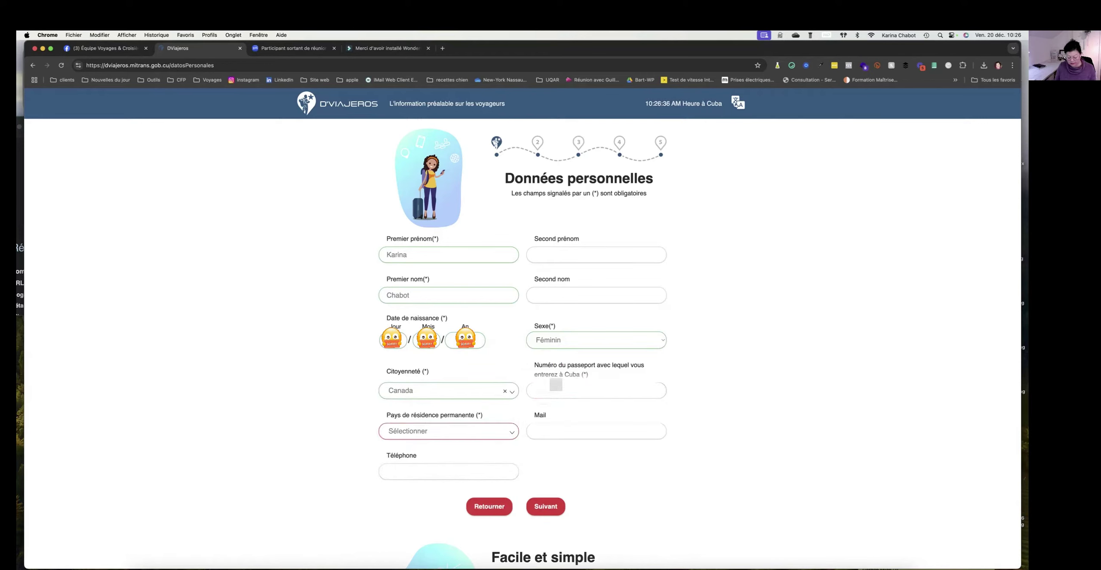
{"action": "left_click", "coordinate": [446, 430]}
{"action": "type", "text": "ca"}
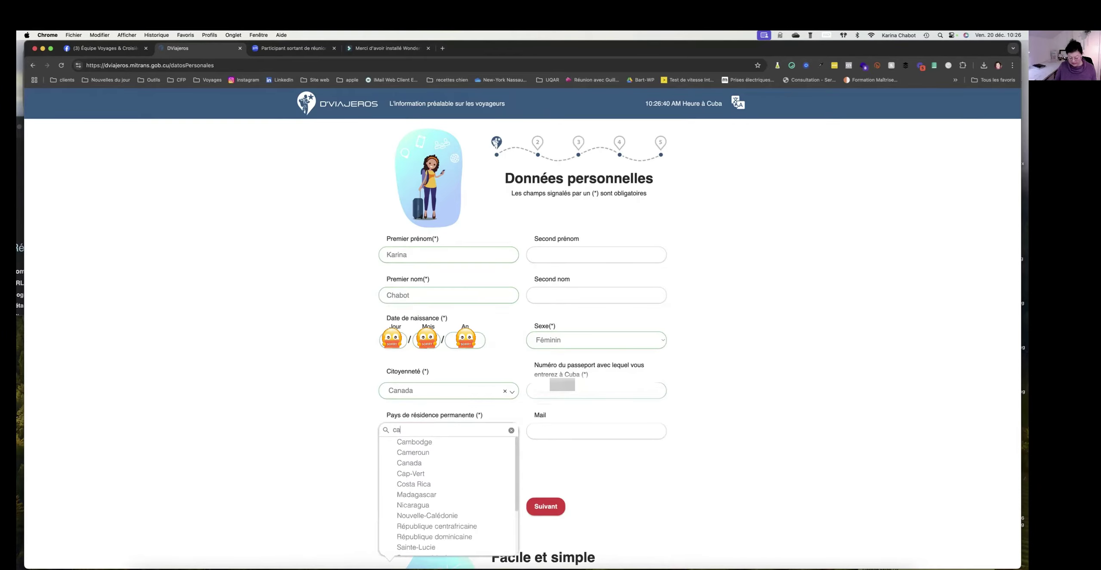
{"action": "type", "text": "nada"}
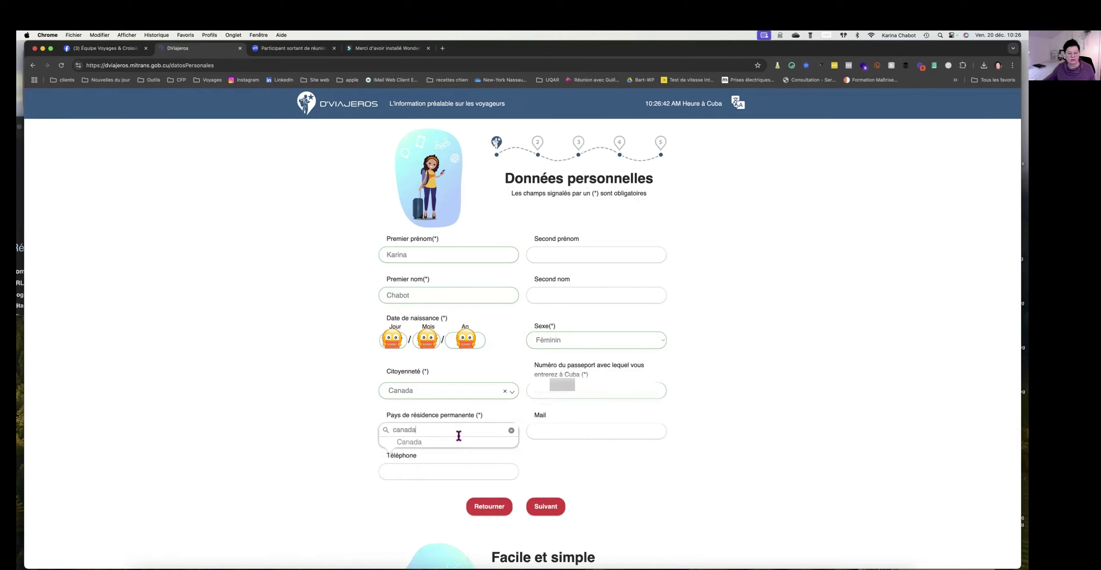
{"action": "left_click", "coordinate": [425, 443]}
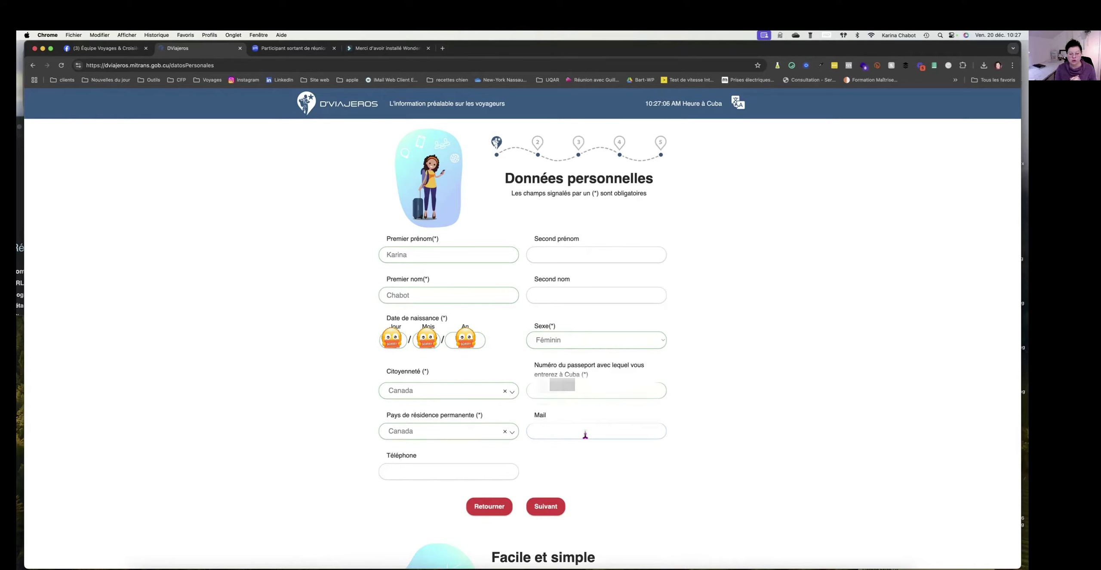
Add the traveller's e-mail address and continue to the Informations migratoires step.
{"action": "left_click", "coordinate": [585, 433]}
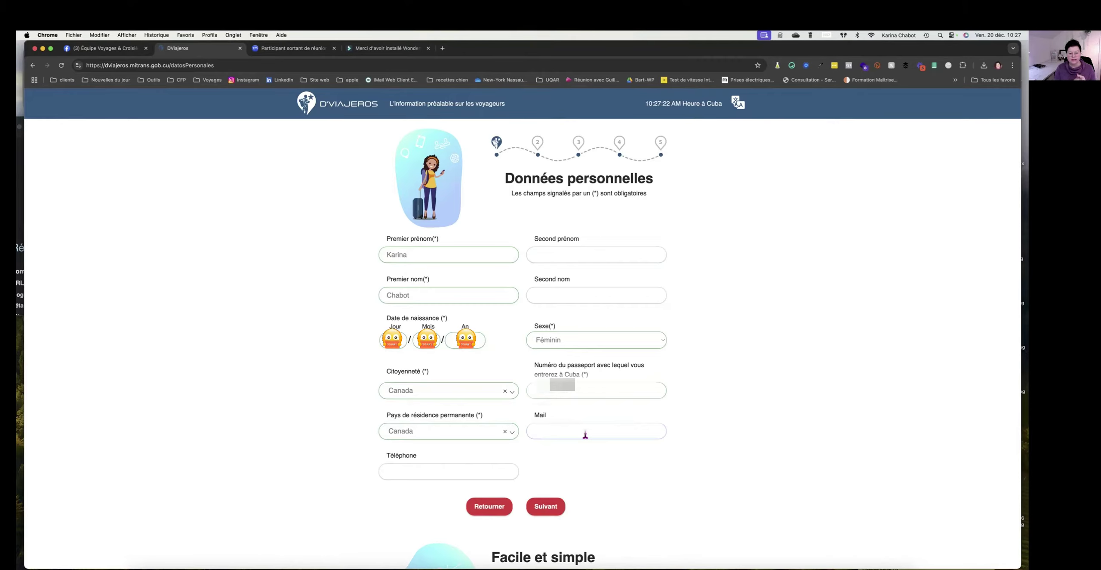
{"action": "left_click", "coordinate": [585, 434]}
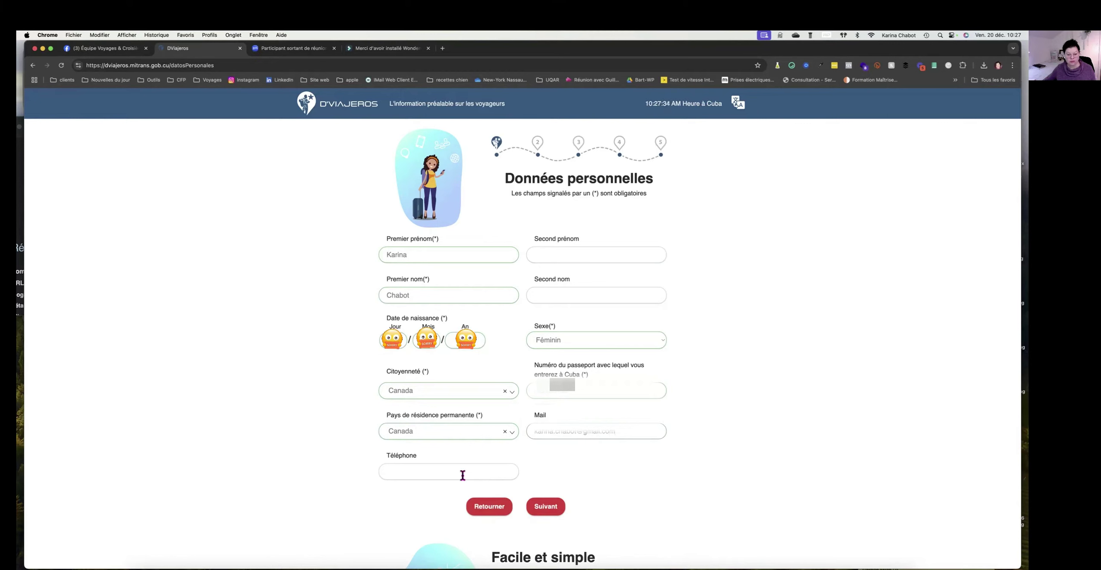
{"action": "left_click", "coordinate": [546, 506]}
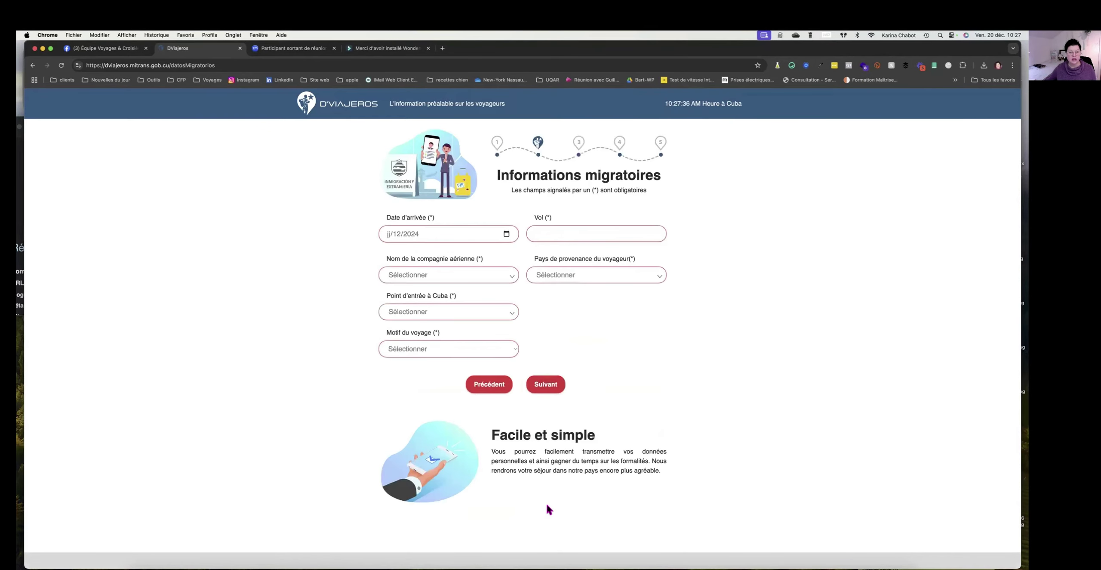
Pick 22 December 2024 as the arrival date from the calendar.
{"action": "left_click", "coordinate": [506, 234]}
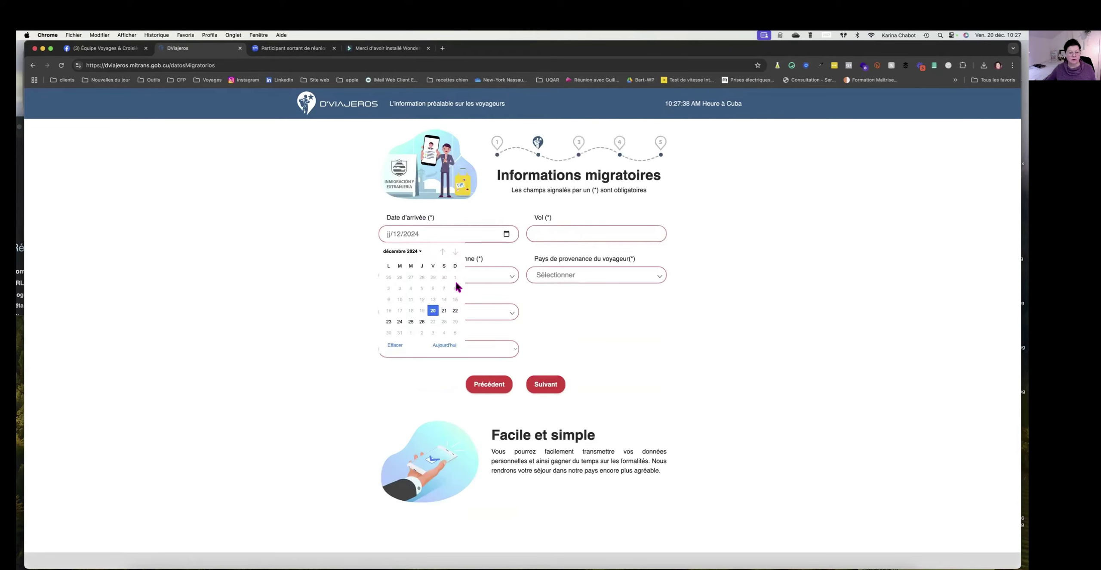
{"action": "left_click", "coordinate": [454, 310]}
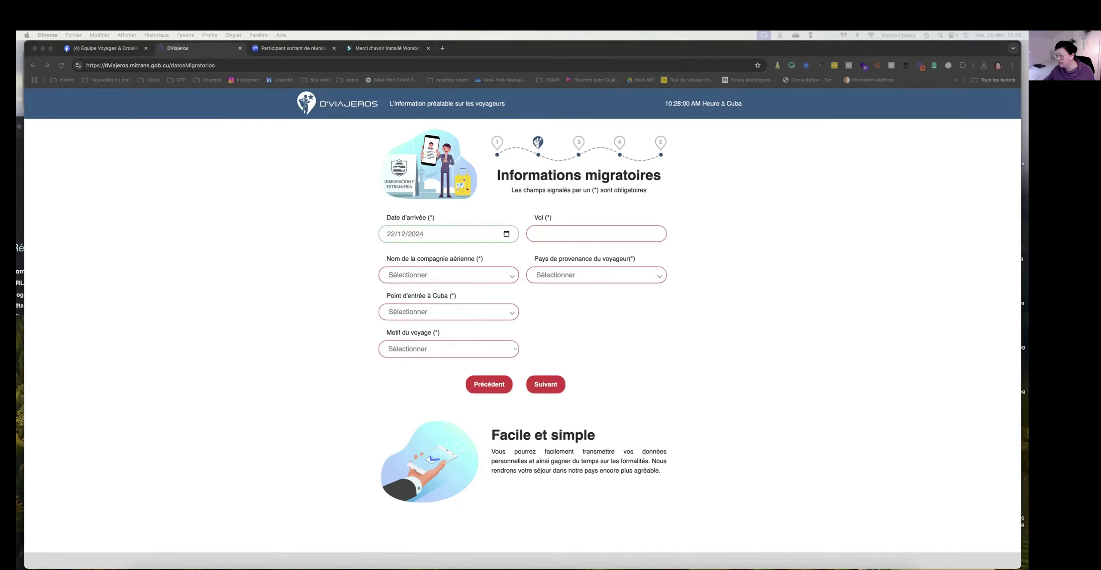
Enter flight number TS638 and select Air Transat as the airline.
{"action": "left_click", "coordinate": [551, 234]}
{"action": "type", "text": "TS"}
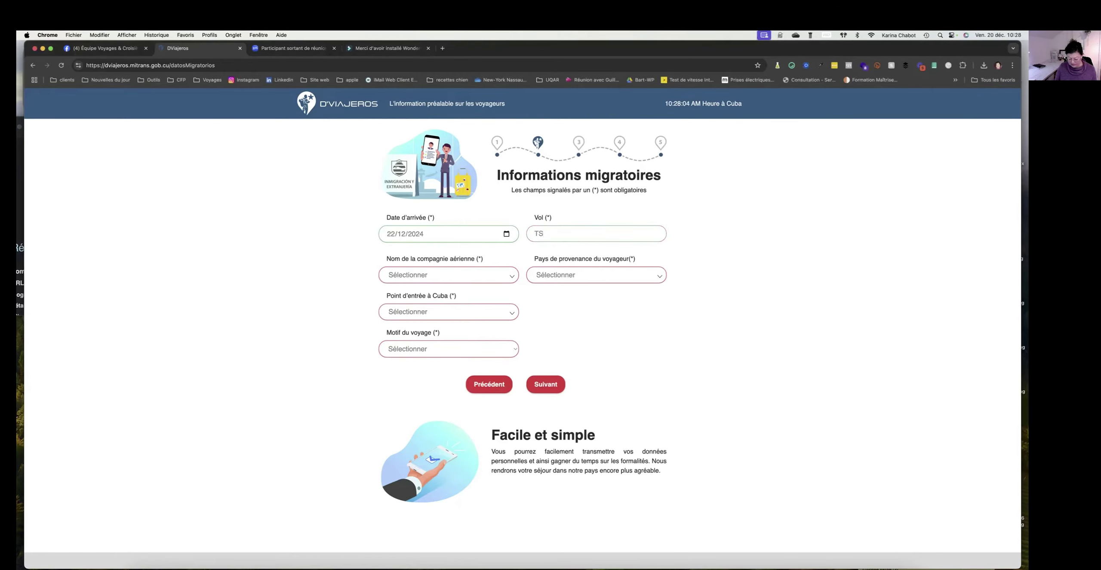
{"action": "type", "text": "638"}
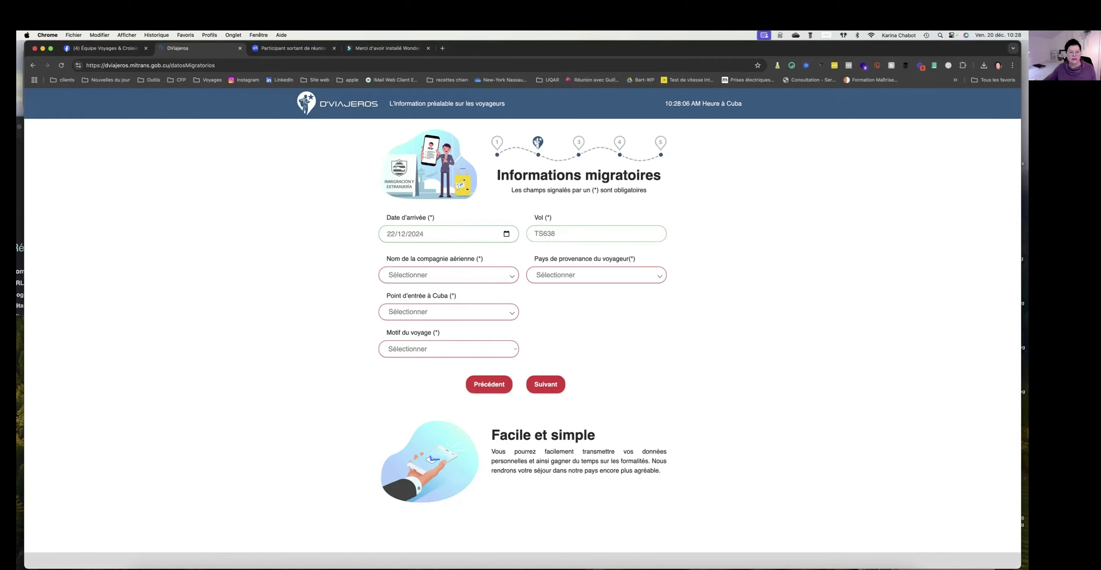
{"action": "left_click", "coordinate": [488, 277]}
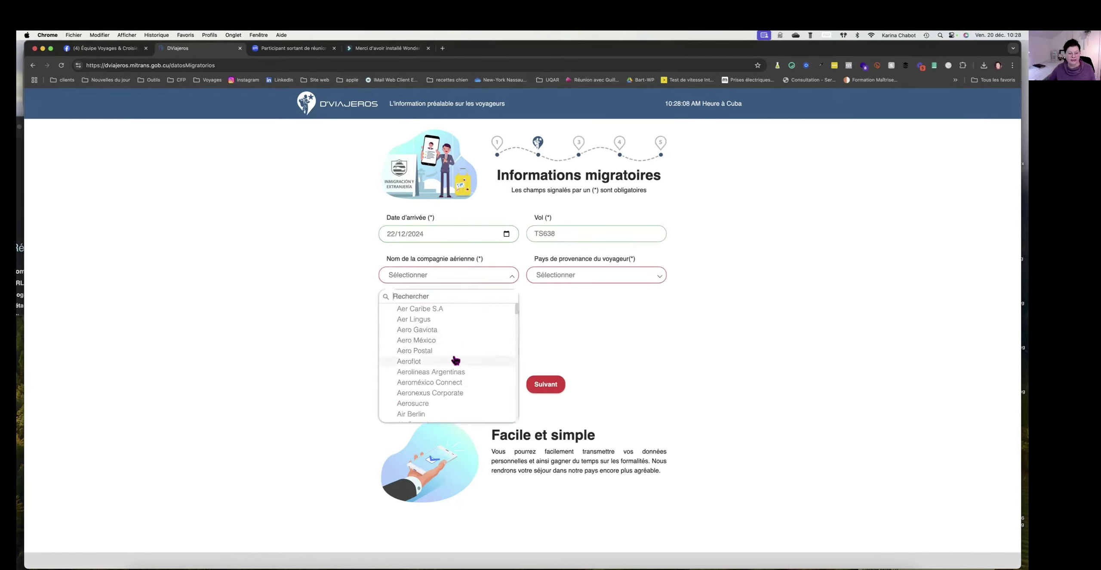
{"action": "scroll", "coordinate": [452, 359], "scroll_direction": "down", "scroll_amount": 5}
{"action": "scroll", "coordinate": [456, 360], "scroll_direction": "down", "scroll_amount": 6}
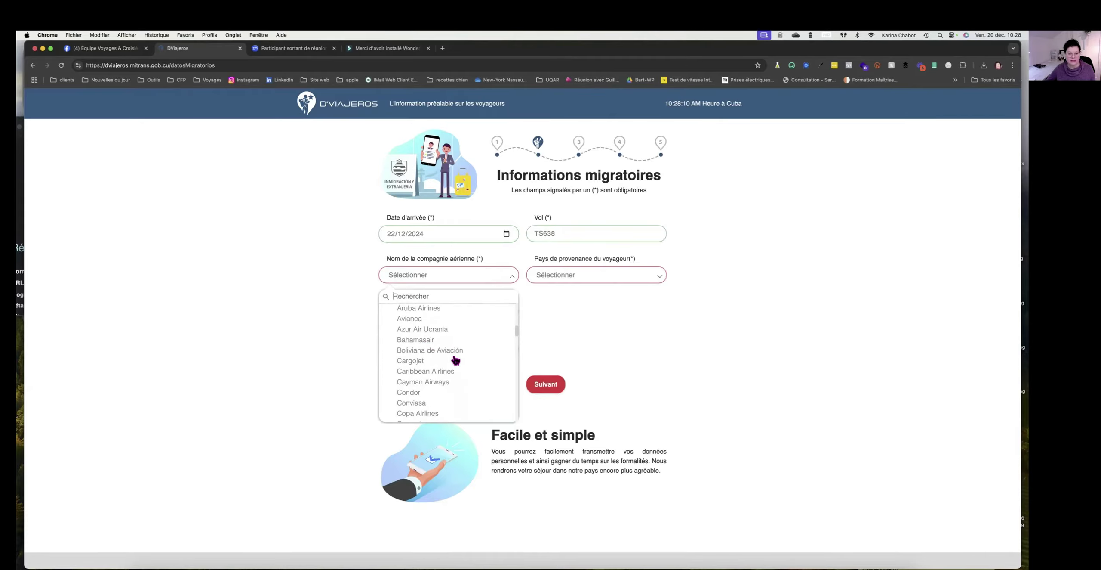
{"action": "scroll", "coordinate": [455, 359], "scroll_direction": "down", "scroll_amount": 10}
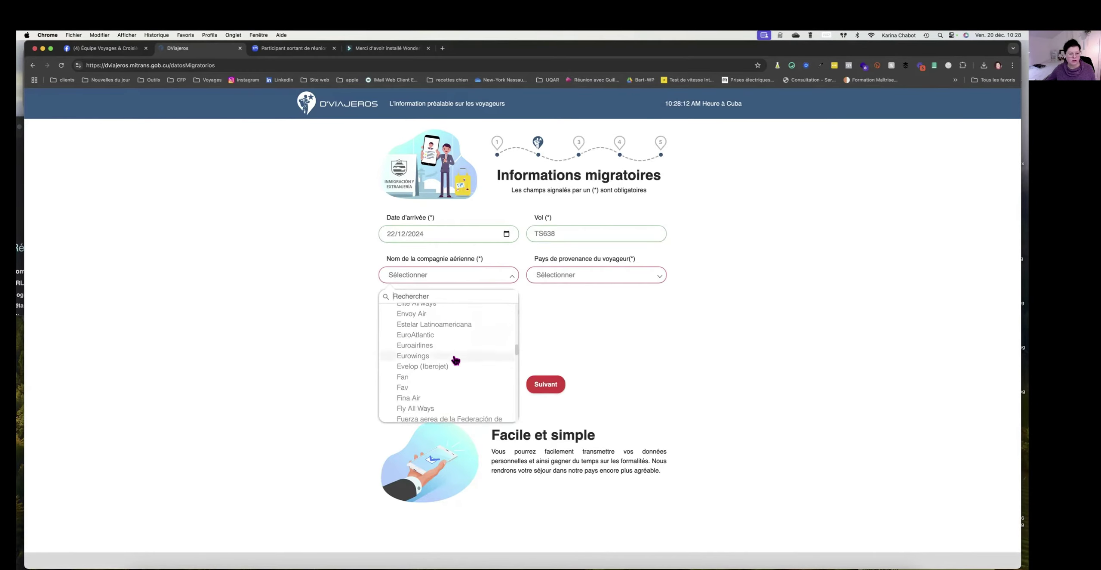
{"action": "scroll", "coordinate": [455, 360], "scroll_direction": "down", "scroll_amount": 8}
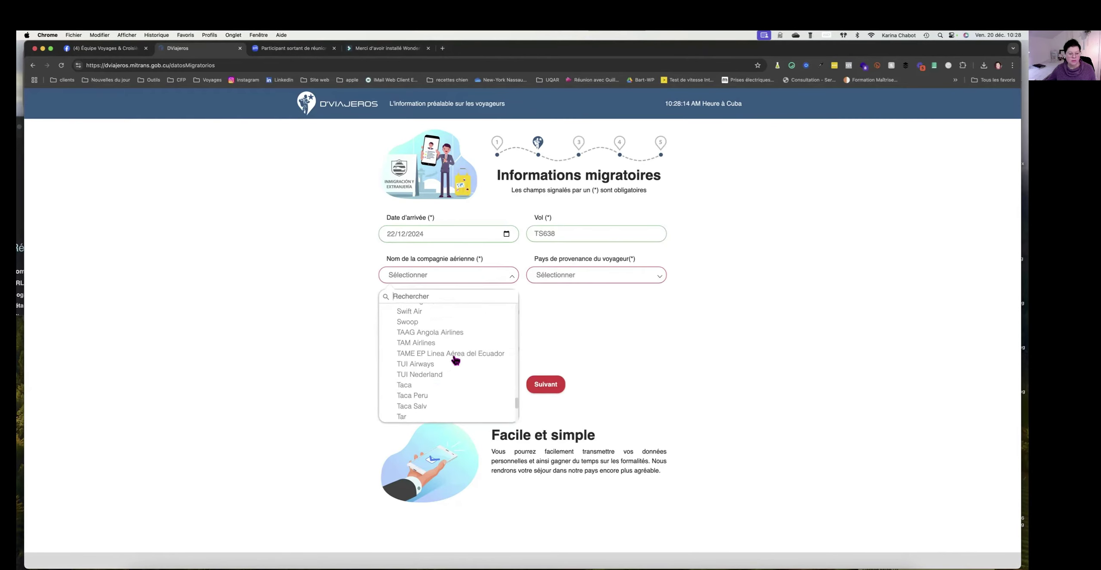
{"action": "scroll", "coordinate": [455, 360], "scroll_direction": "down", "scroll_amount": 5}
{"action": "scroll", "coordinate": [455, 360], "scroll_direction": "up", "scroll_amount": 6}
{"action": "scroll", "coordinate": [455, 360], "scroll_direction": "up", "scroll_amount": 4}
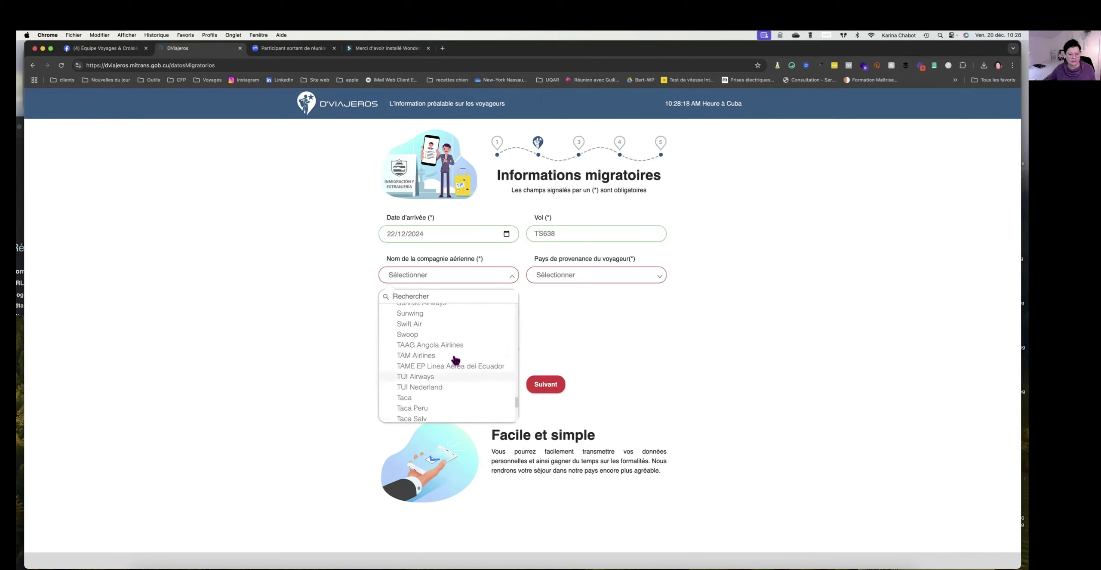
{"action": "scroll", "coordinate": [455, 360], "scroll_direction": "up", "scroll_amount": 20}
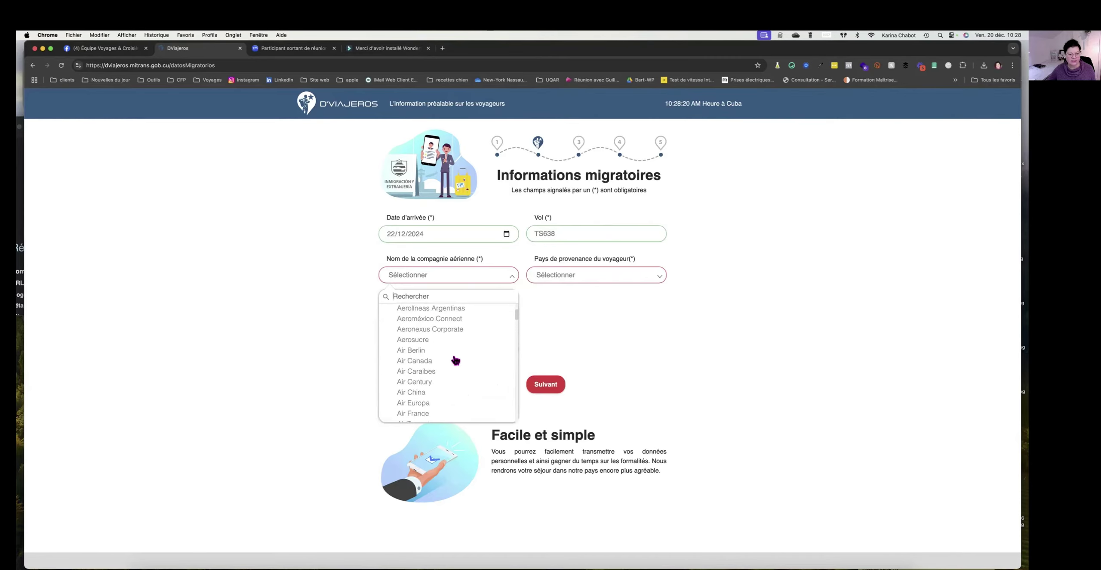
{"action": "scroll", "coordinate": [439, 344], "scroll_direction": "down", "scroll_amount": 1}
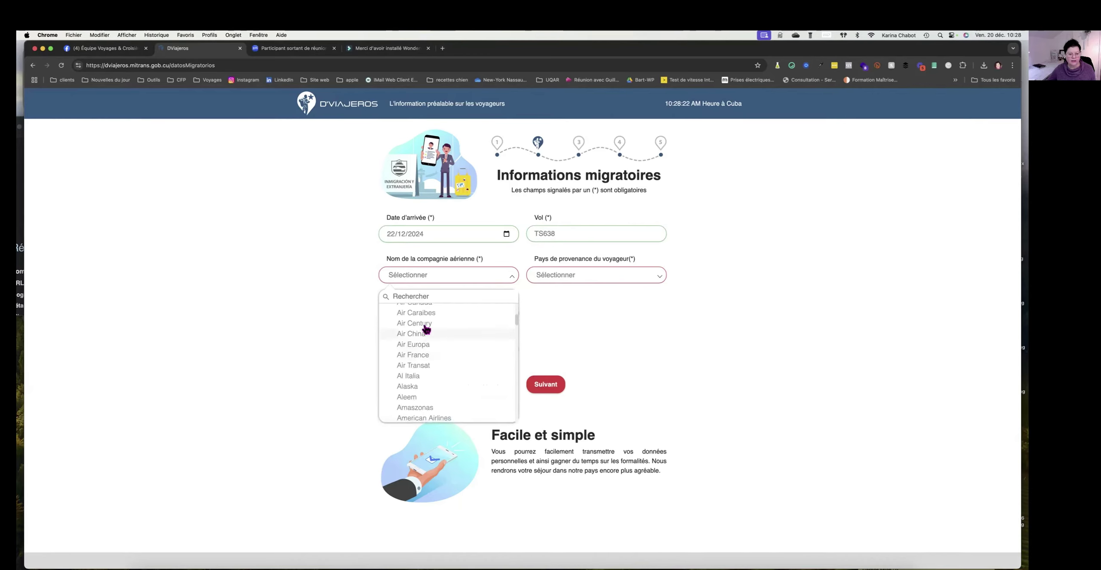
{"action": "left_click", "coordinate": [426, 365]}
Set Pays de provenance to Canada.
{"action": "left_click", "coordinate": [588, 277]}
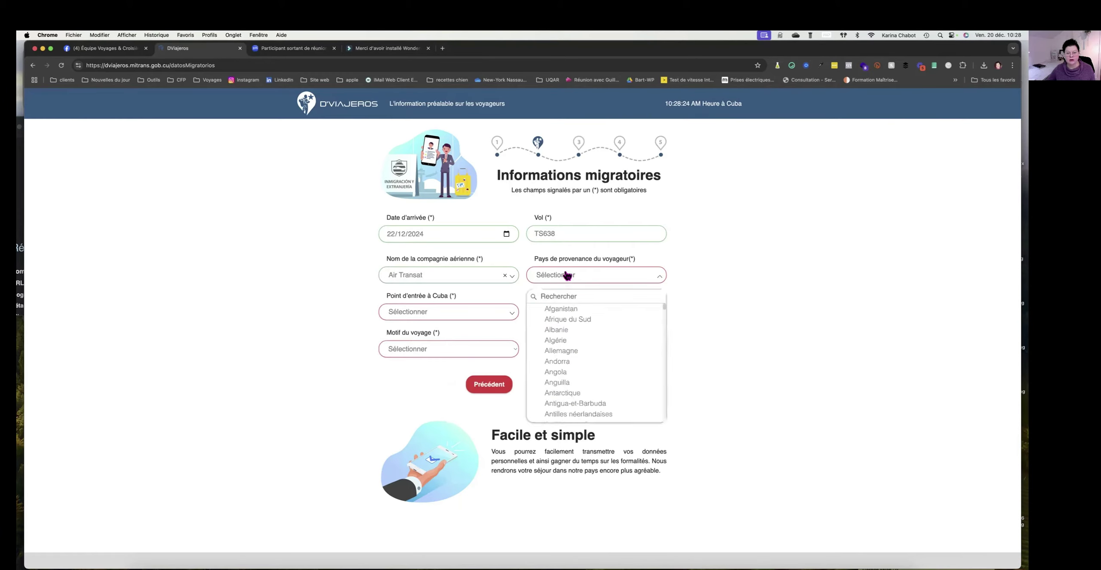
{"action": "type", "text": "Canag"}
{"action": "key", "text": "BackSpace"}
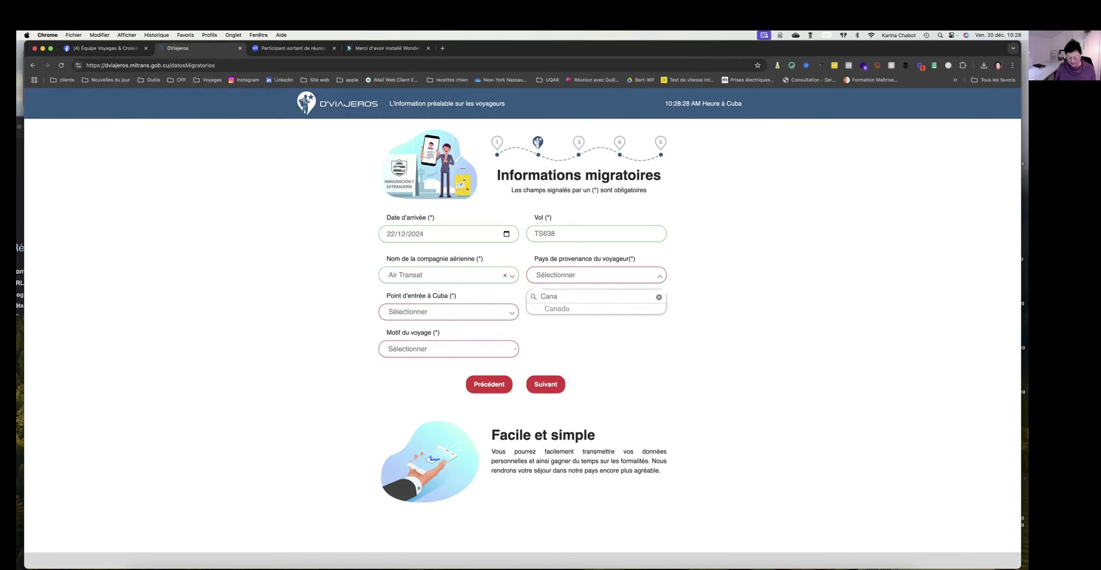
{"action": "left_click", "coordinate": [559, 309]}
Set the entry point to Frank País airport (HOG) and travel purpose to Touristique.
{"action": "left_click", "coordinate": [425, 314]}
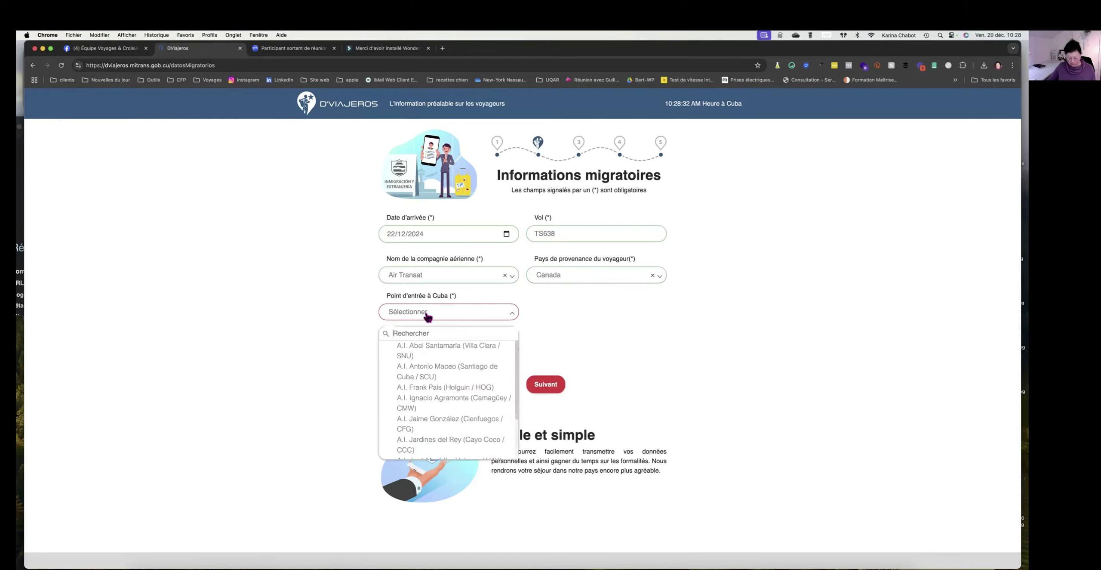
{"action": "type", "text": "HO"}
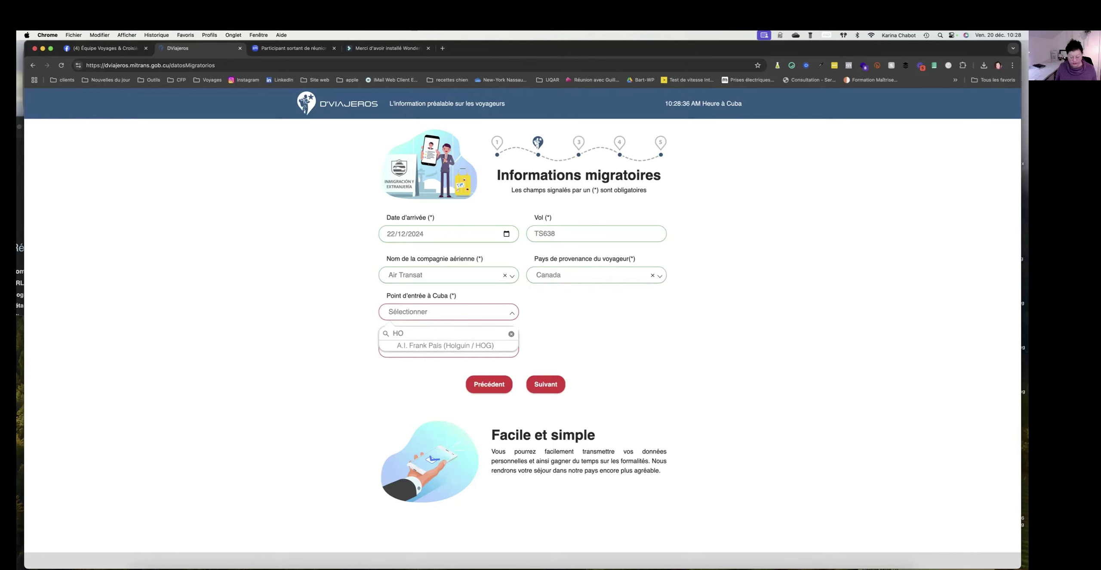
{"action": "key", "text": "BackSpace"}
{"action": "key", "text": "BackSpace"}
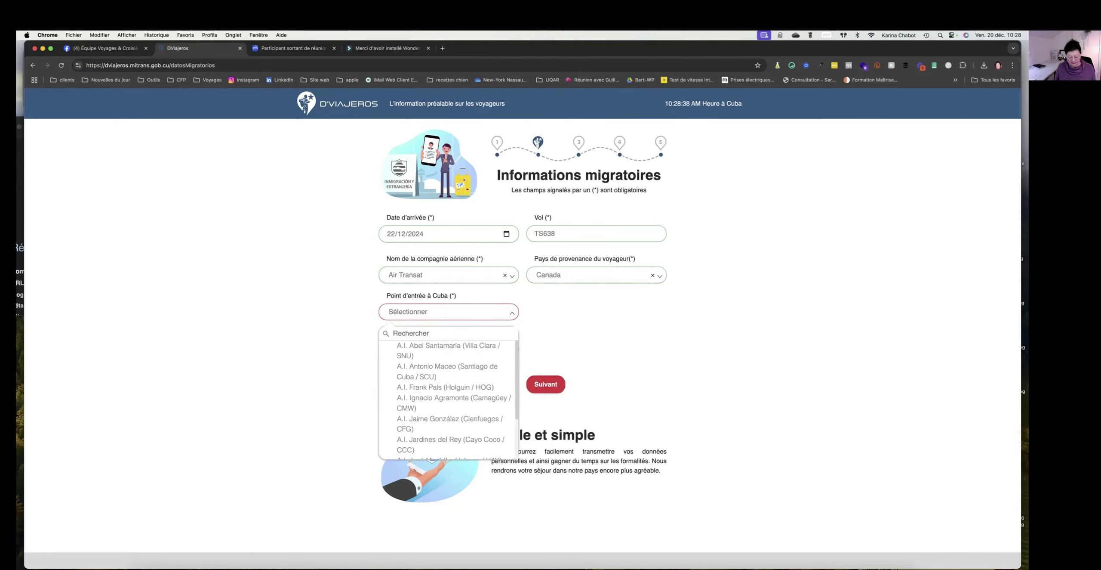
{"action": "type", "text": "Varade"}
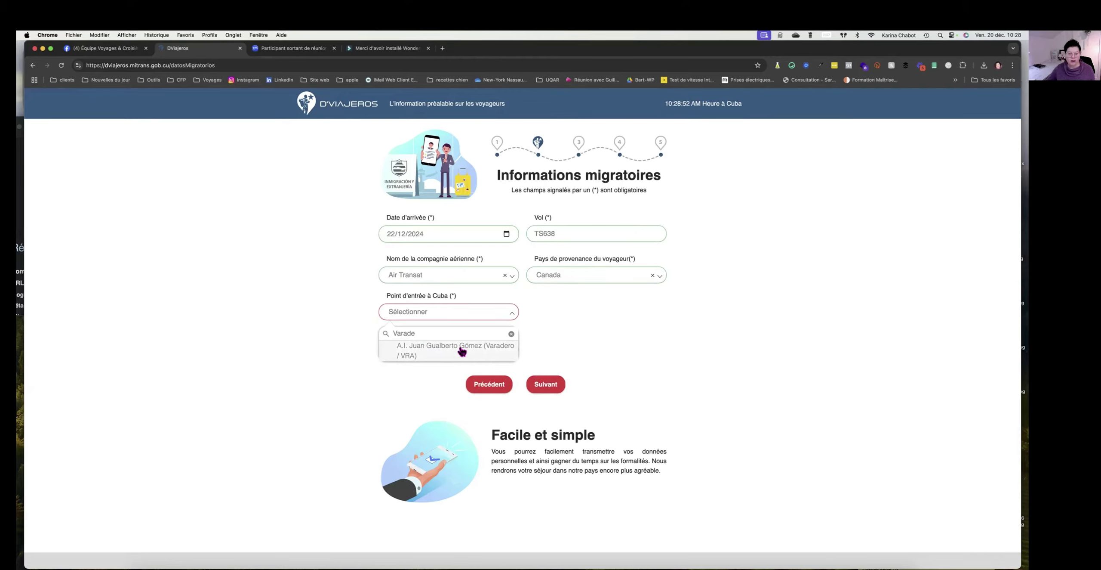
{"action": "left_click", "coordinate": [431, 312]}
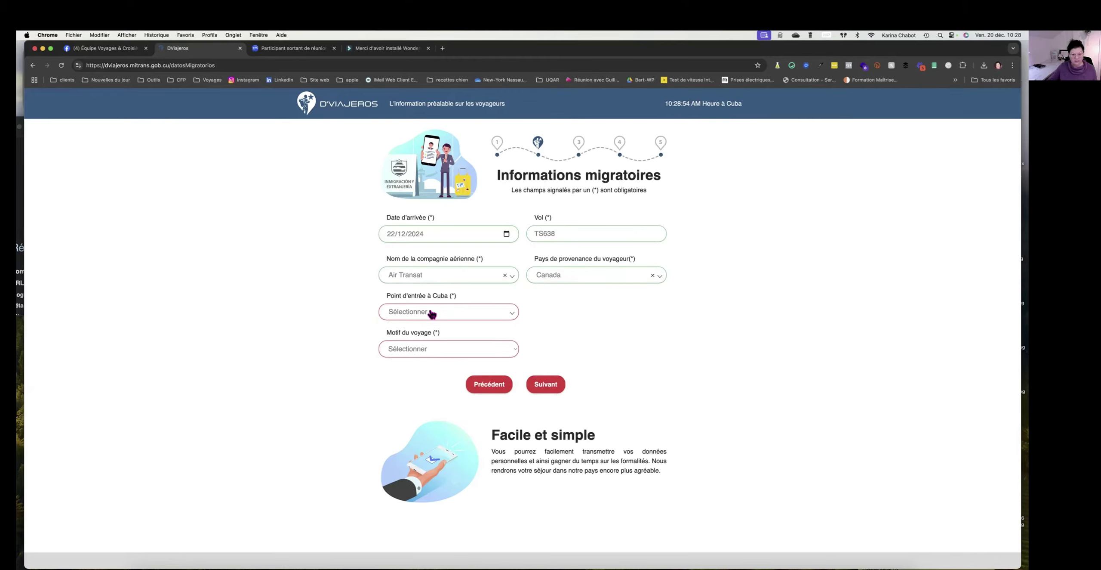
{"action": "left_click", "coordinate": [431, 312]}
{"action": "type", "text": "HOG"}
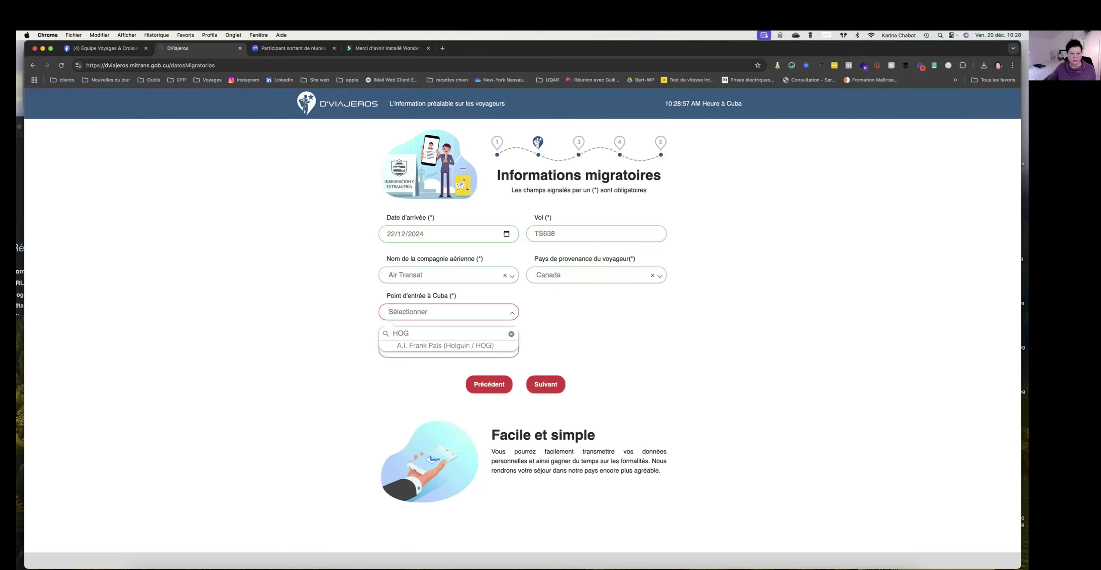
{"action": "left_click", "coordinate": [452, 346]}
{"action": "left_click", "coordinate": [423, 349]}
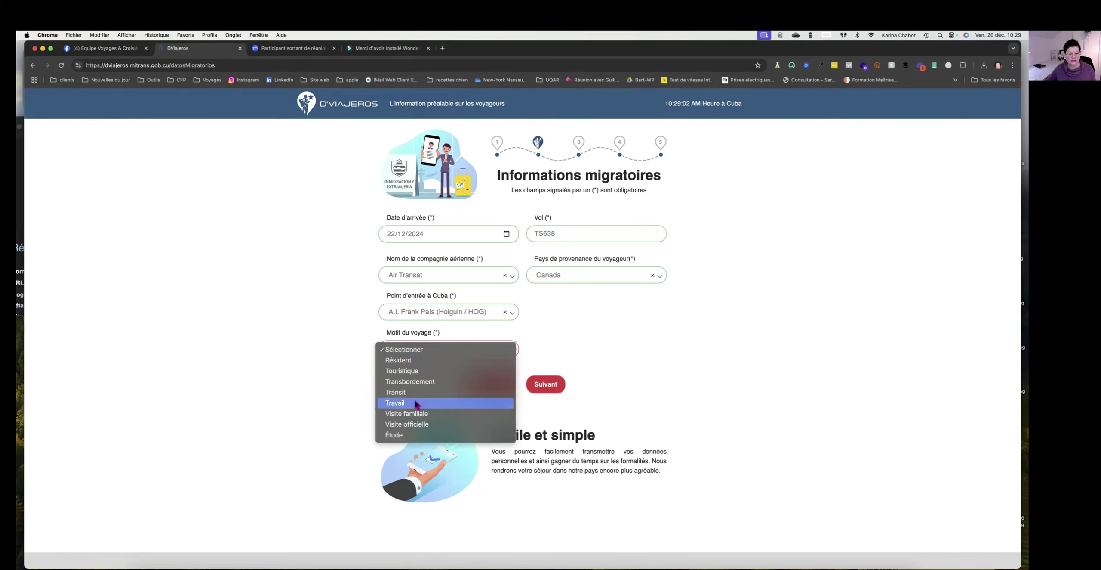
{"action": "left_click", "coordinate": [422, 373]}
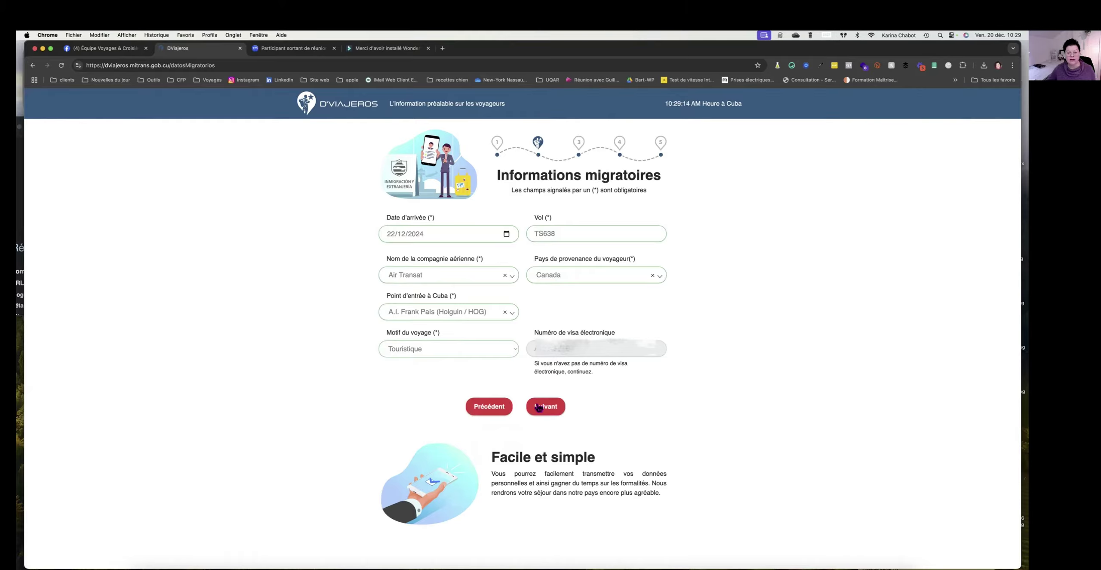
Continue to Informations sanitaires and set accommodation type to Hotel.
{"action": "left_click", "coordinate": [549, 412]}
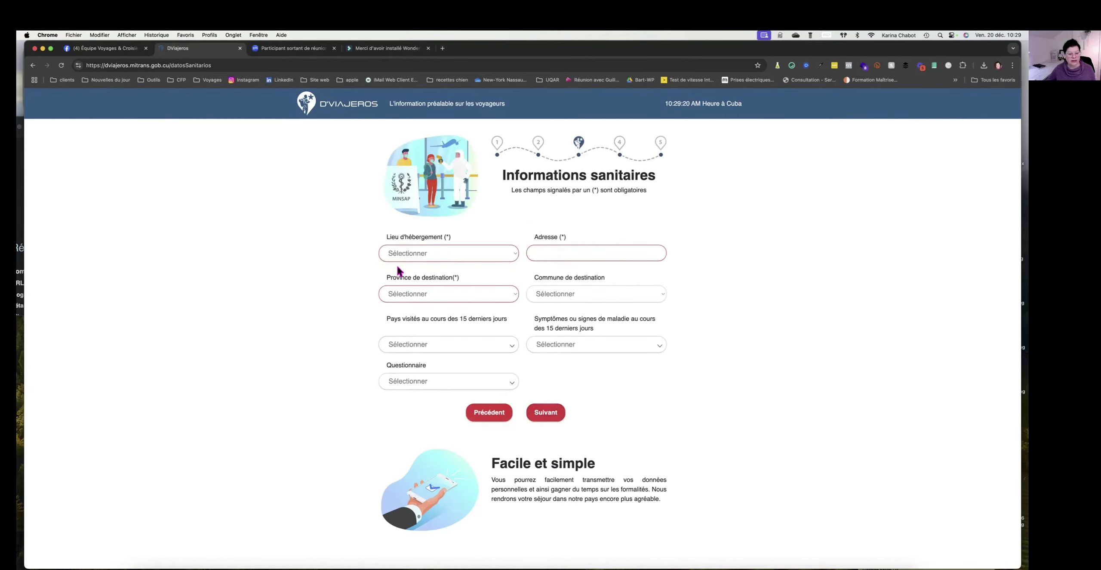
{"action": "left_click", "coordinate": [400, 254]}
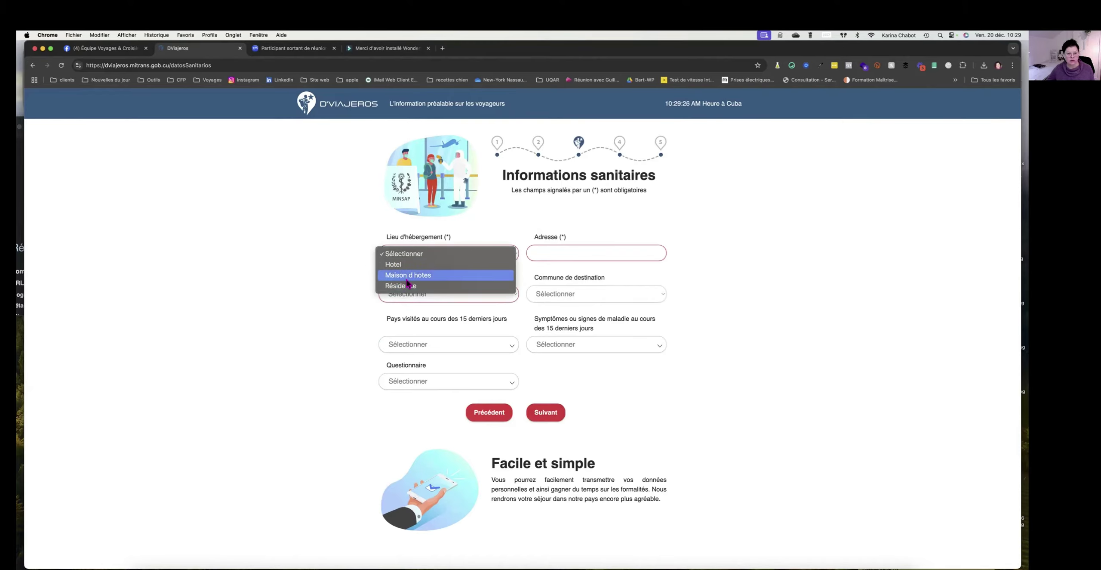
{"action": "left_click", "coordinate": [399, 265]}
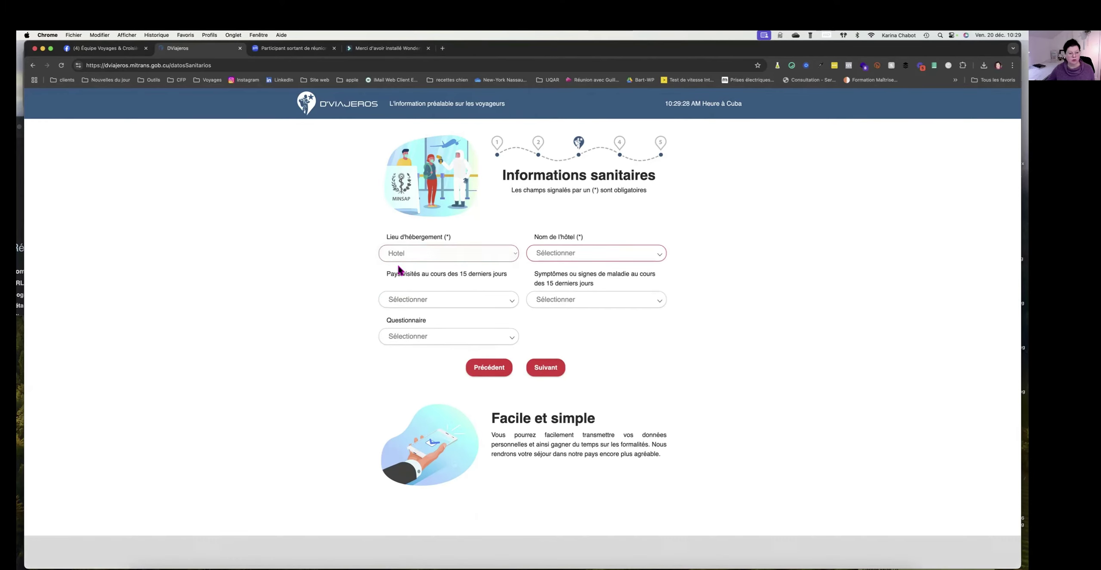
Browse the Nom de l'hôtel list without selecting a hotel.
{"action": "left_click", "coordinate": [563, 256]}
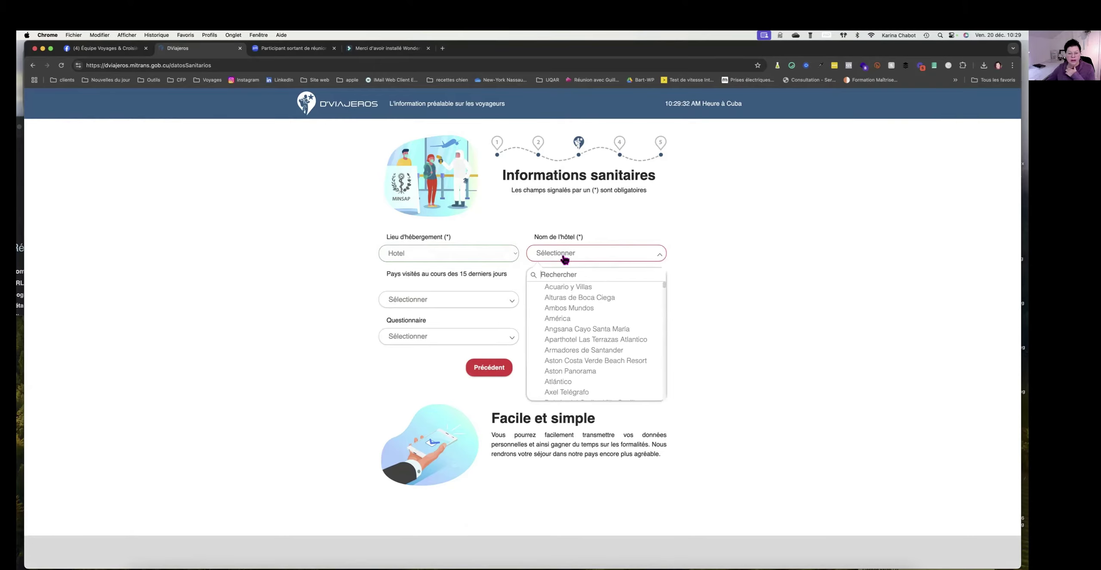
{"action": "scroll", "coordinate": [592, 328], "scroll_direction": "down", "scroll_amount": 2}
{"action": "scroll", "coordinate": [593, 329], "scroll_direction": "down", "scroll_amount": 20}
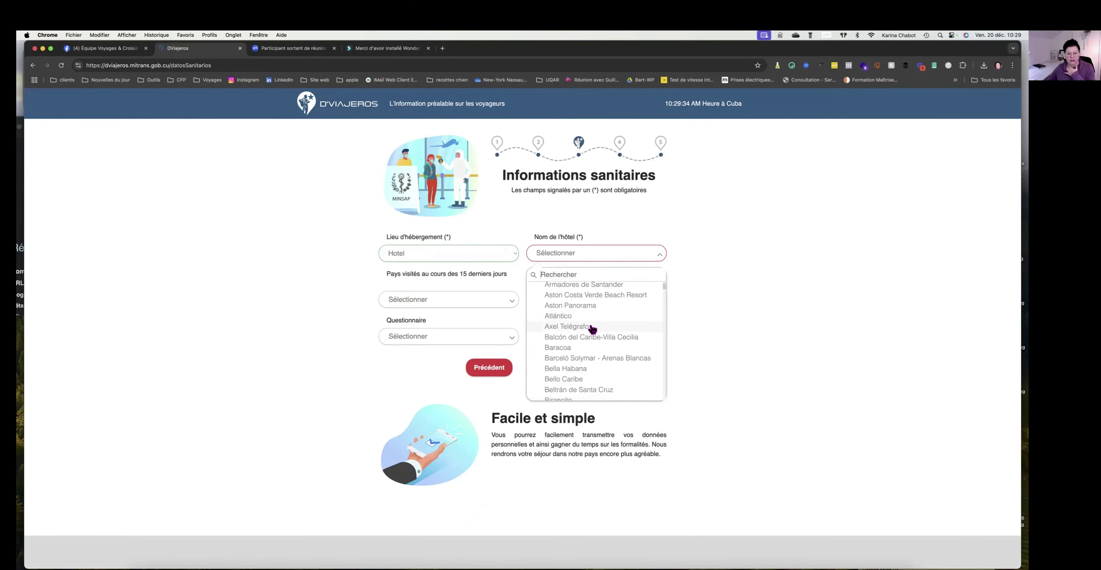
{"action": "scroll", "coordinate": [592, 329], "scroll_direction": "down", "scroll_amount": 15}
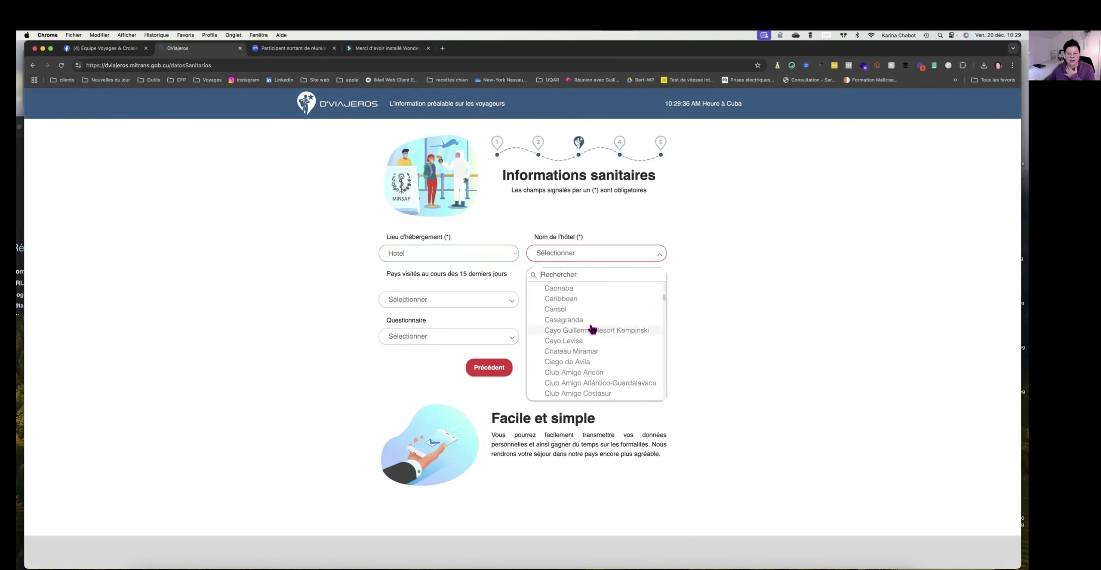
{"action": "scroll", "coordinate": [592, 329], "scroll_direction": "down", "scroll_amount": 10}
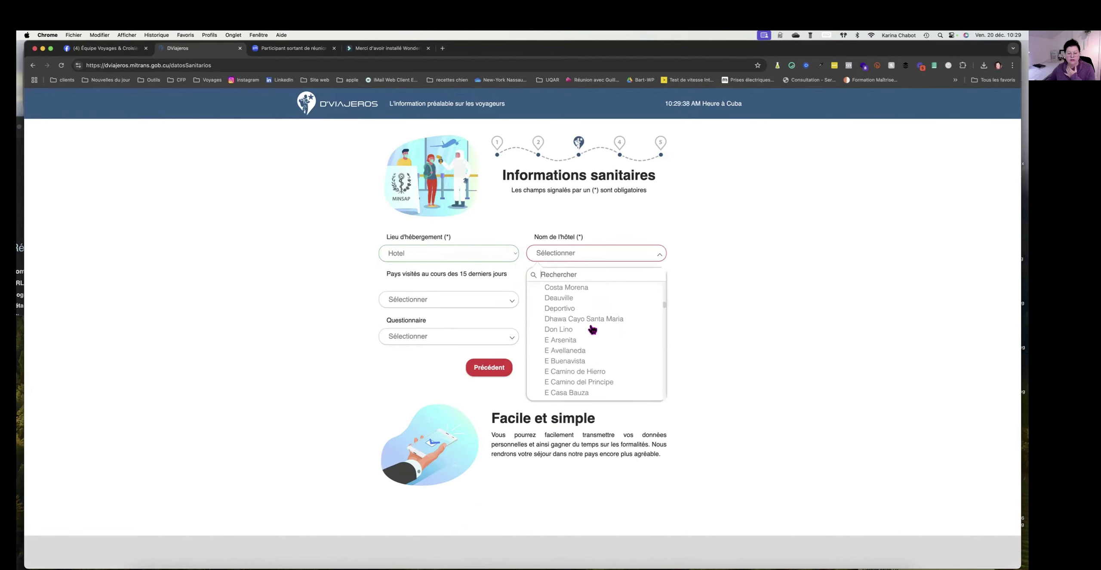
{"action": "left_click", "coordinate": [548, 258]}
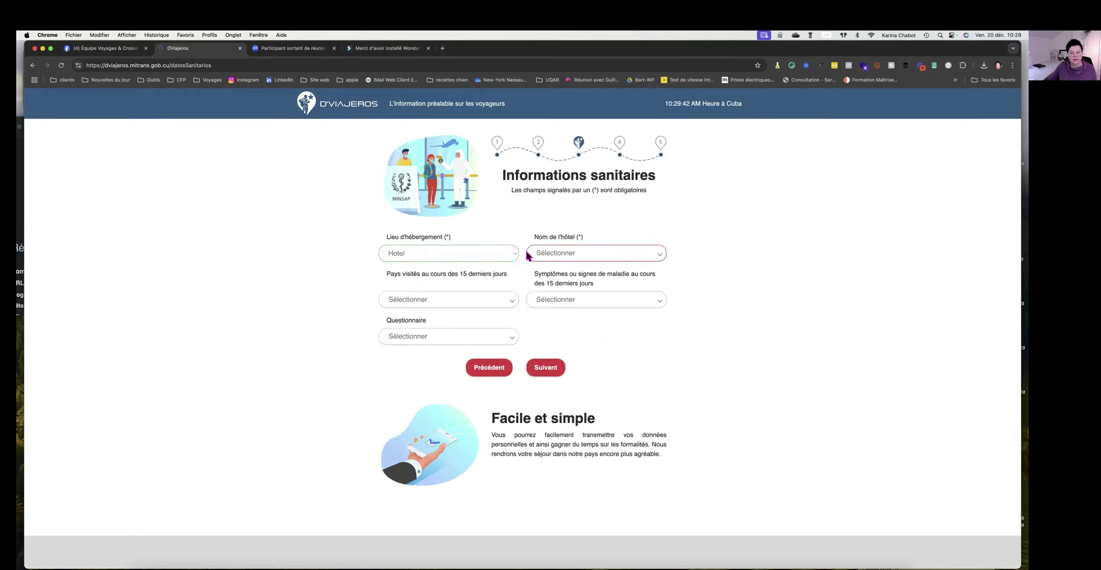
Search 'playa costa' in Nom de l'hôtel and select Playa Costa Verde.
{"action": "left_click", "coordinate": [545, 256]}
{"action": "type", "text": "gra"}
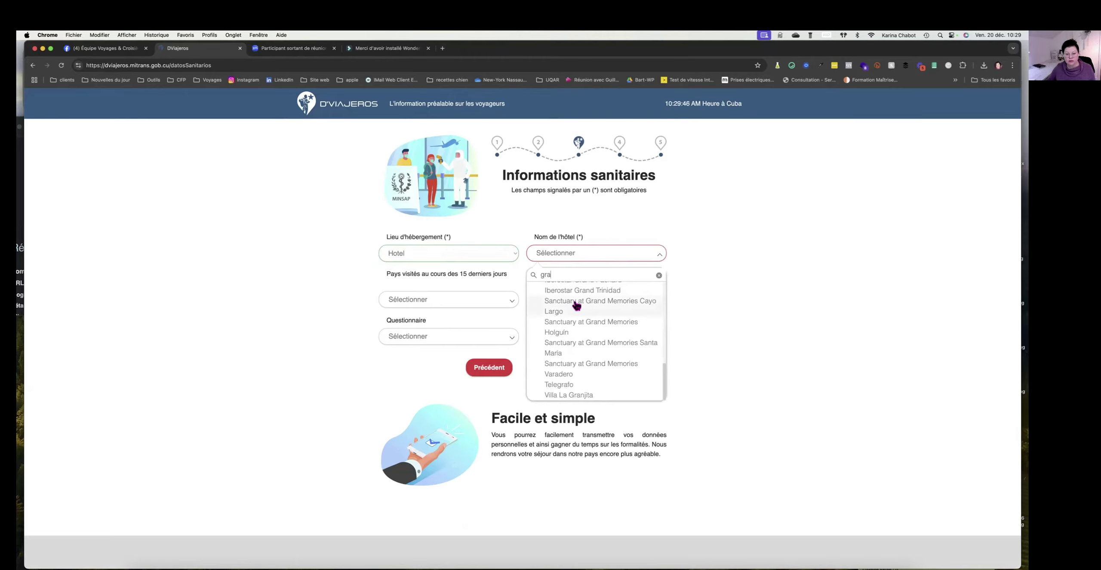
{"action": "type", "text": "n muth"}
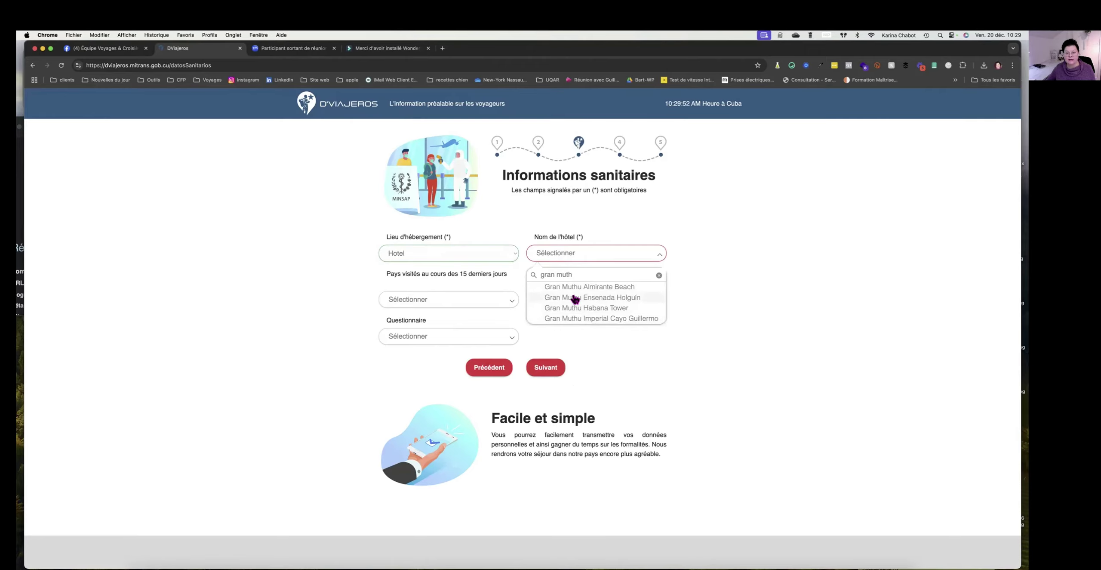
{"action": "triple_click", "coordinate": [598, 275]}
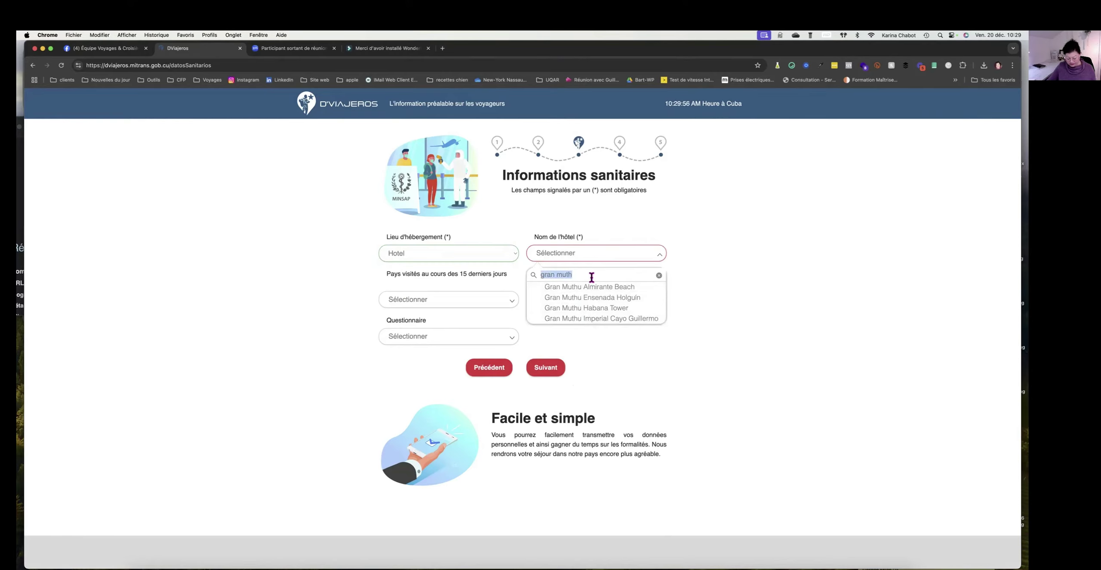
{"action": "type", "text": "playa"}
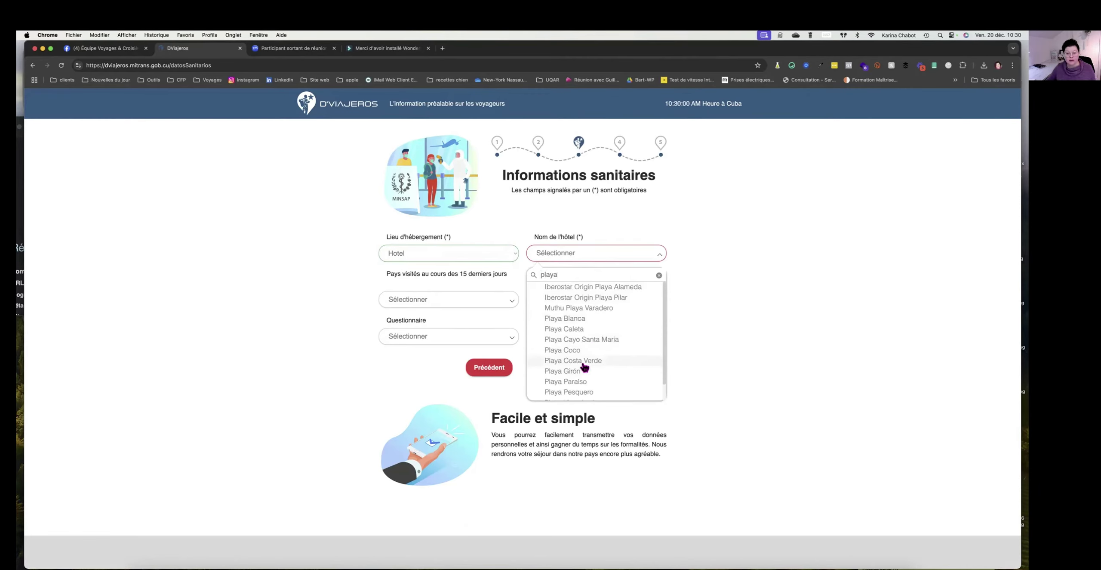
{"action": "scroll", "coordinate": [578, 359], "scroll_direction": "down", "scroll_amount": 1}
{"action": "scroll", "coordinate": [578, 360], "scroll_direction": "down", "scroll_amount": 1}
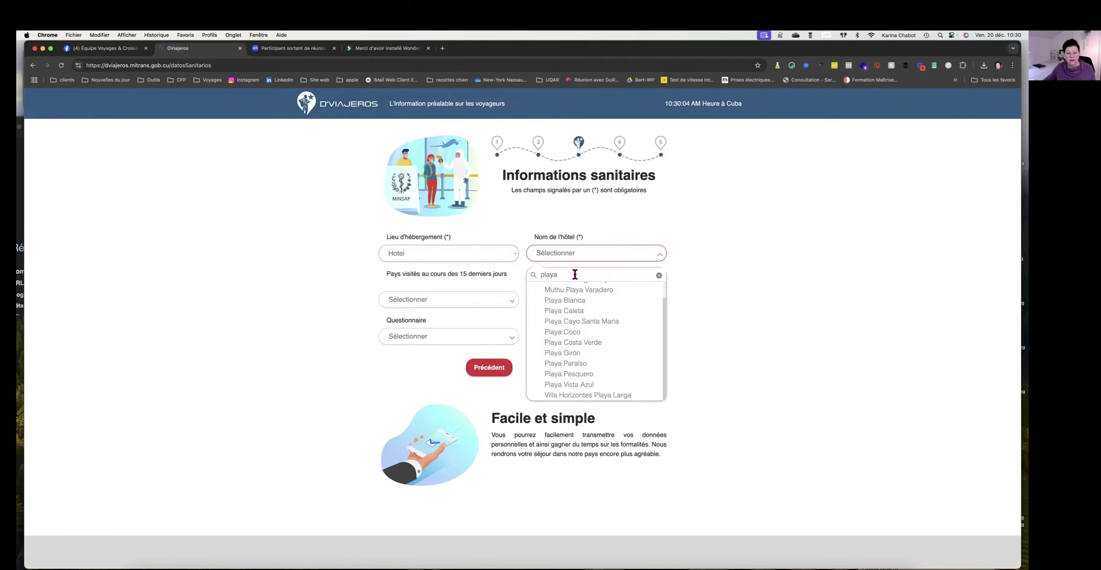
{"action": "type", "text": "cost"}
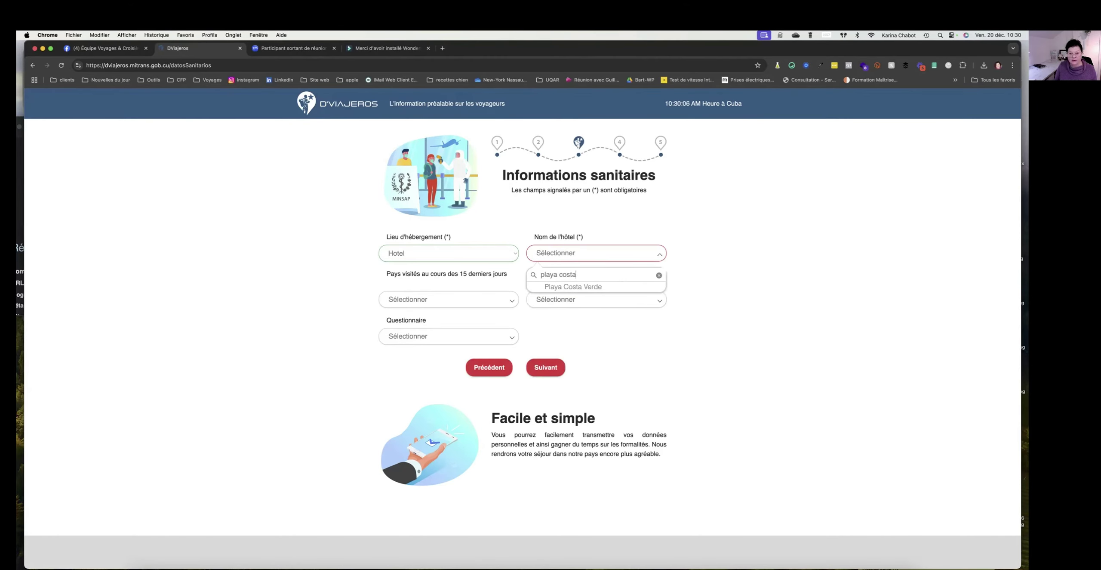
{"action": "type", "text": "a"}
{"action": "left_click", "coordinate": [576, 286]}
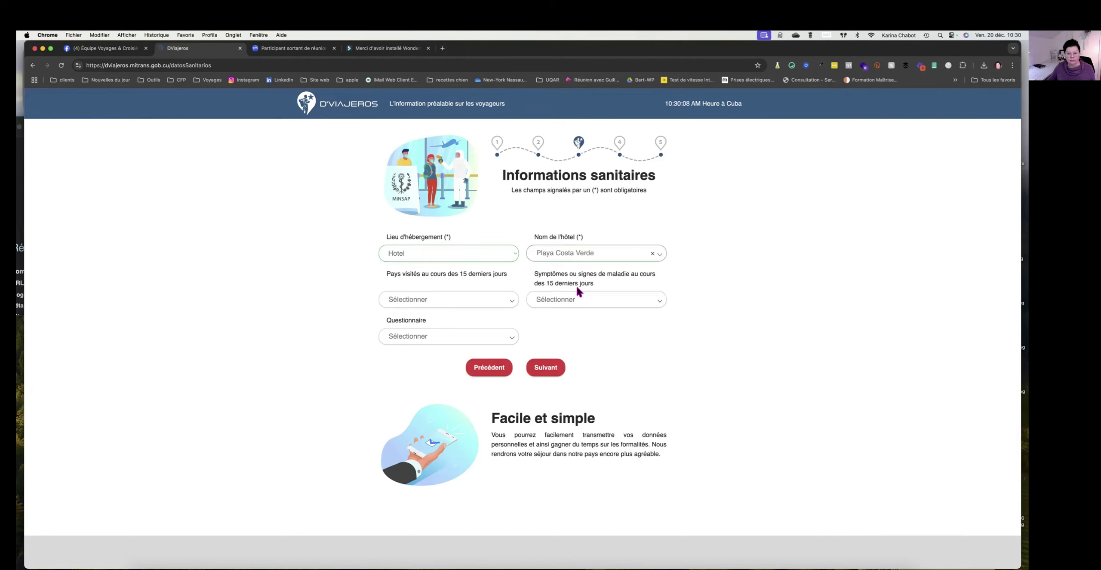
{"action": "left_click", "coordinate": [513, 254]}
Set accommodation to Maison d hotes with its address, province Holguín, commune Rafael Freyre.
{"action": "left_click", "coordinate": [494, 264]}
{"action": "left_click", "coordinate": [579, 253]}
{"action": "type", "text": "Puerto "}
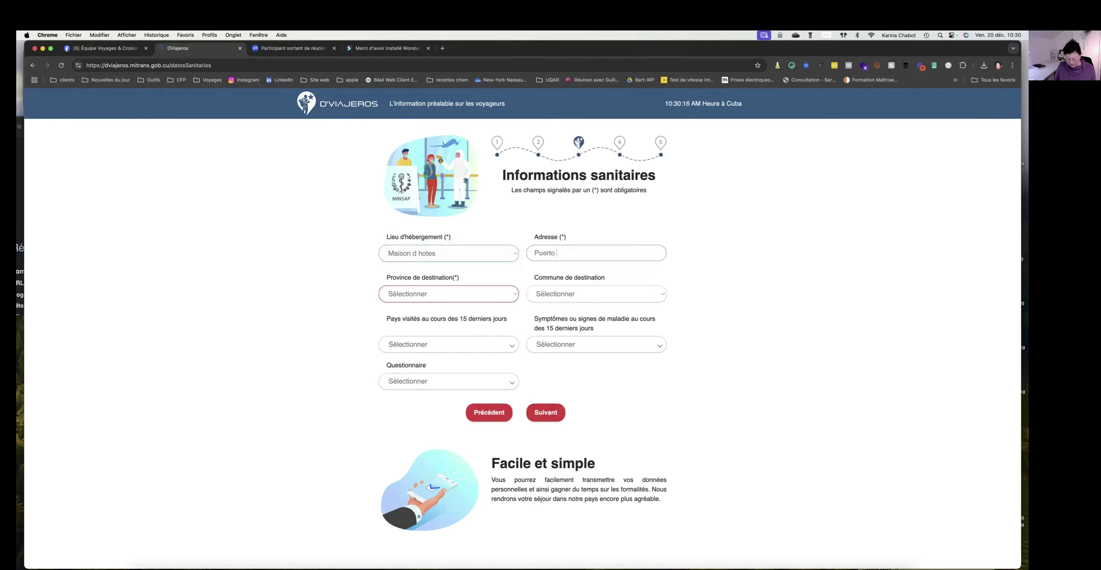
{"action": "type", "text": "de Vita"}
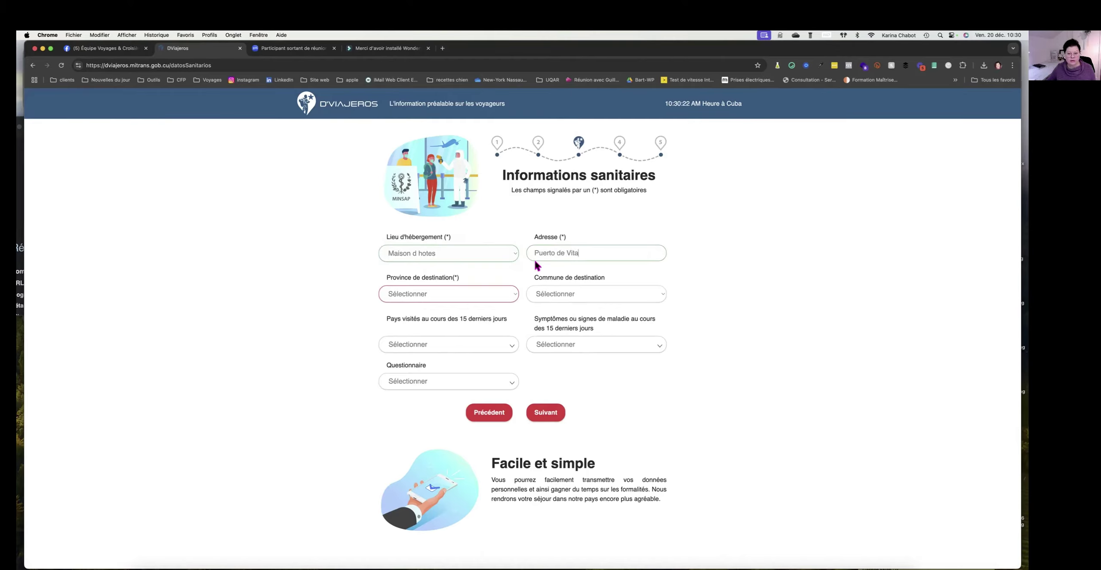
{"action": "left_click", "coordinate": [413, 296]}
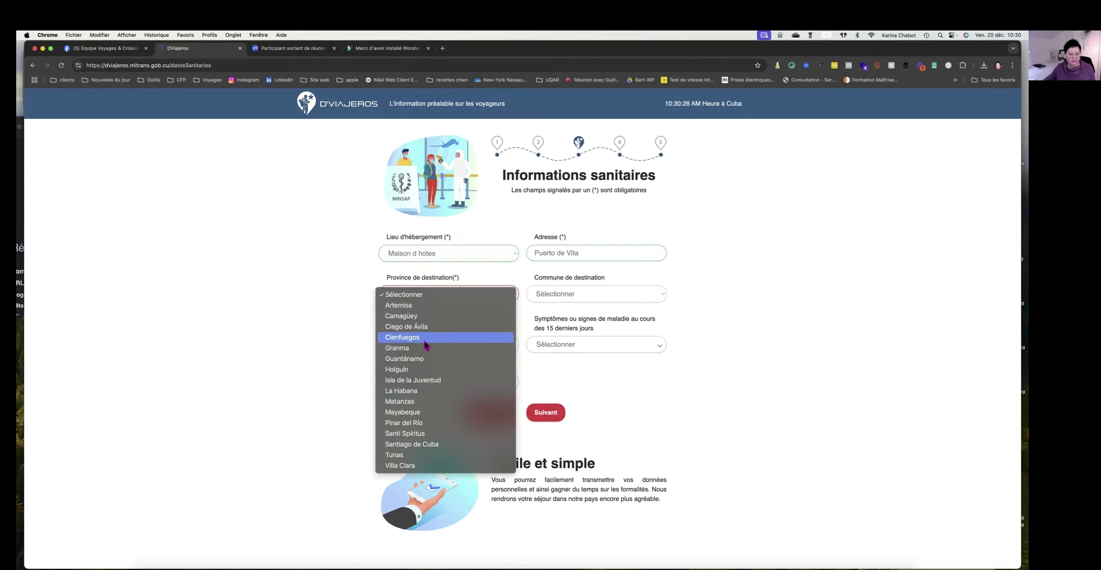
{"action": "left_click", "coordinate": [423, 369]}
{"action": "left_click", "coordinate": [562, 294]}
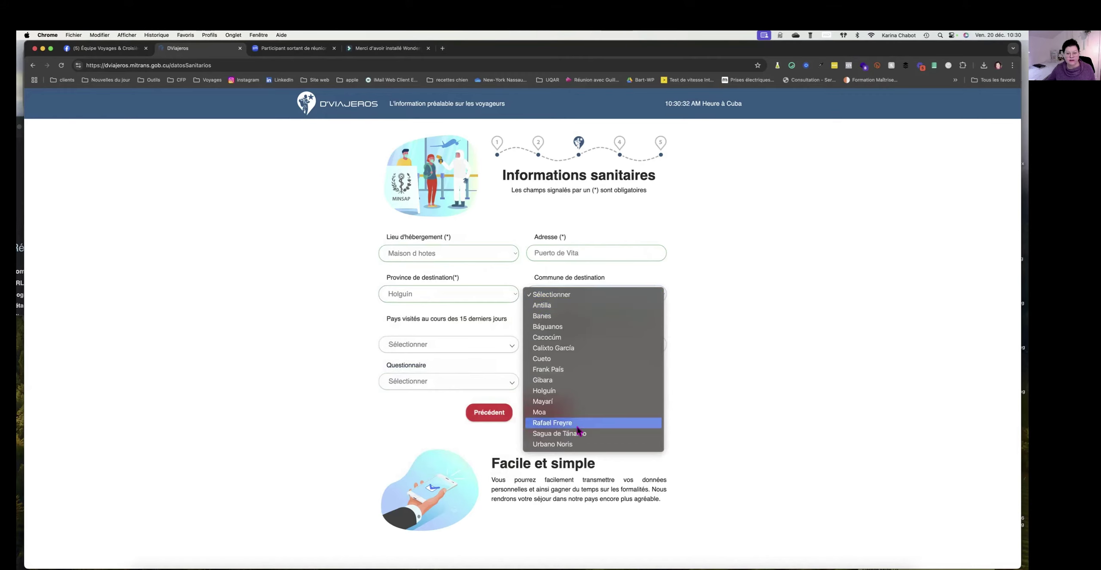
{"action": "left_click", "coordinate": [553, 422]}
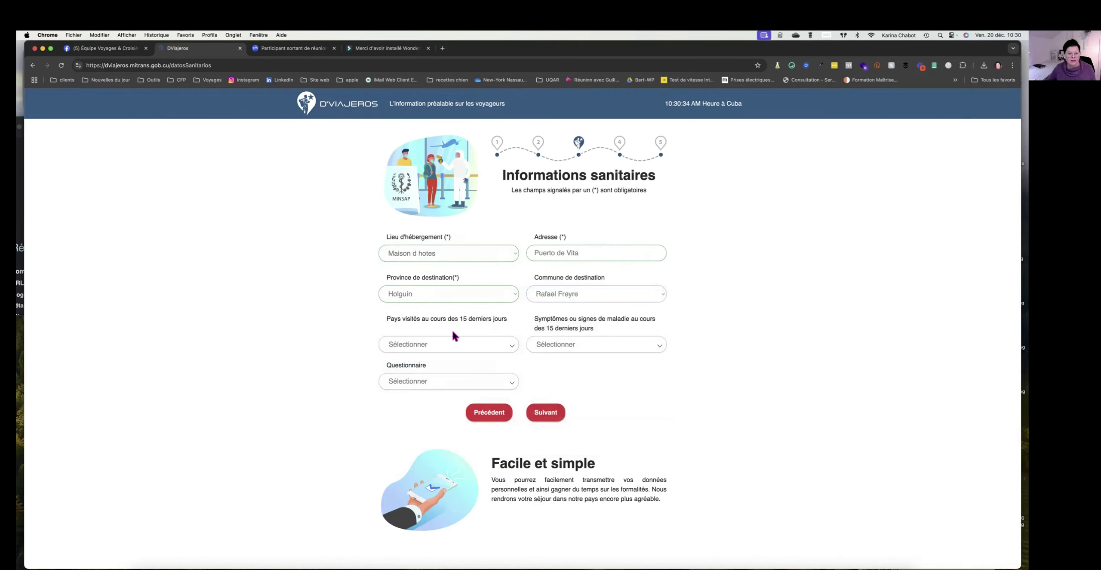
Check the recently visited countries list and health checklist, leaving both empty.
{"action": "left_click", "coordinate": [506, 347]}
{"action": "left_click", "coordinate": [351, 332]}
{"action": "left_click", "coordinate": [497, 385]}
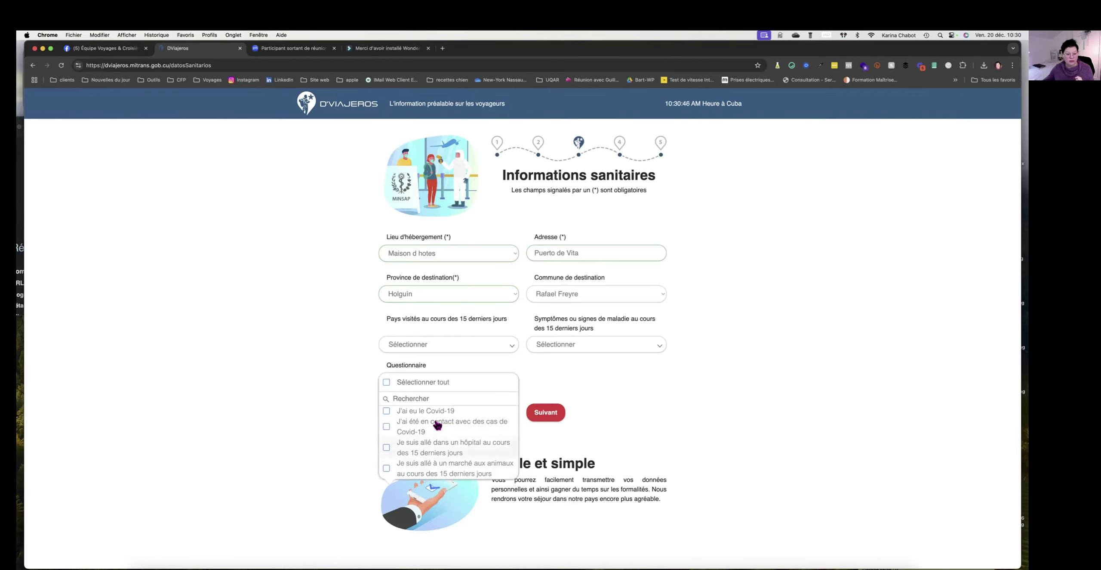
{"action": "left_click", "coordinate": [319, 354]}
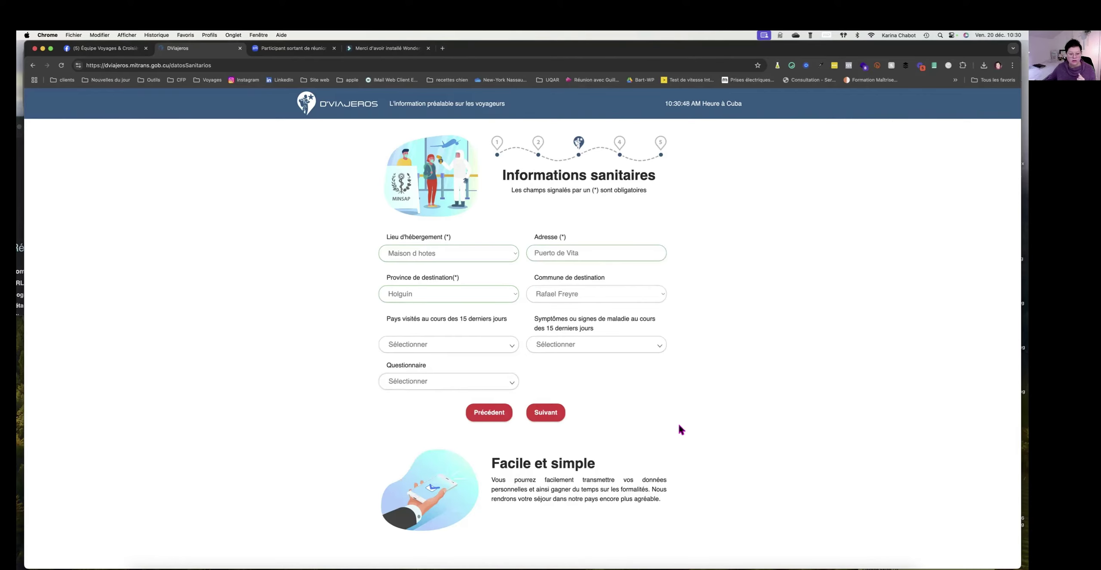
Answer Non to the customs declaration, declaring nothing, and continue to the sworn declaration.
{"action": "left_click", "coordinate": [546, 413]}
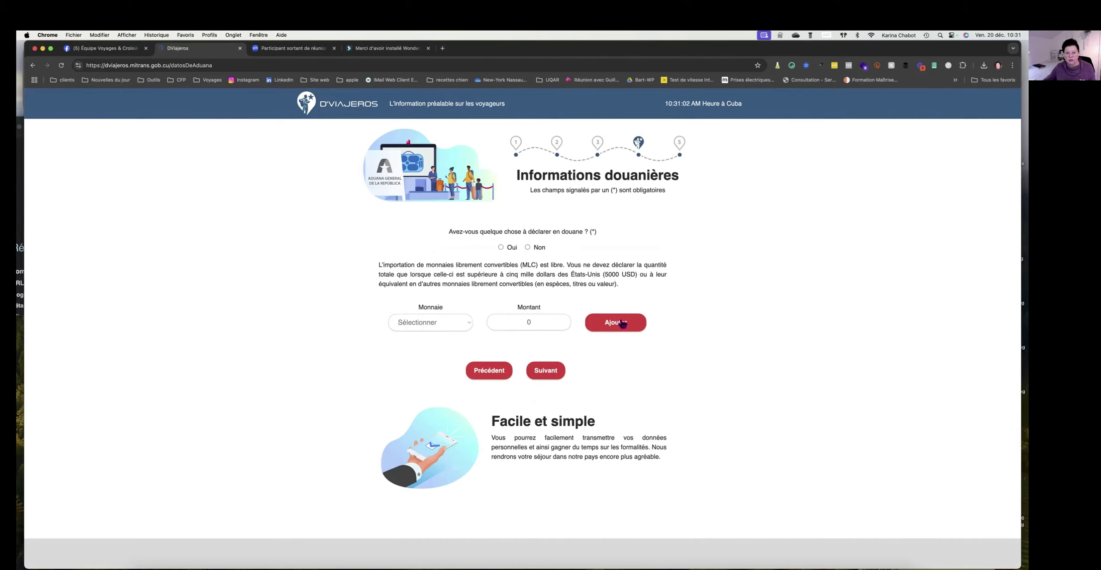
{"action": "left_click", "coordinate": [528, 247]}
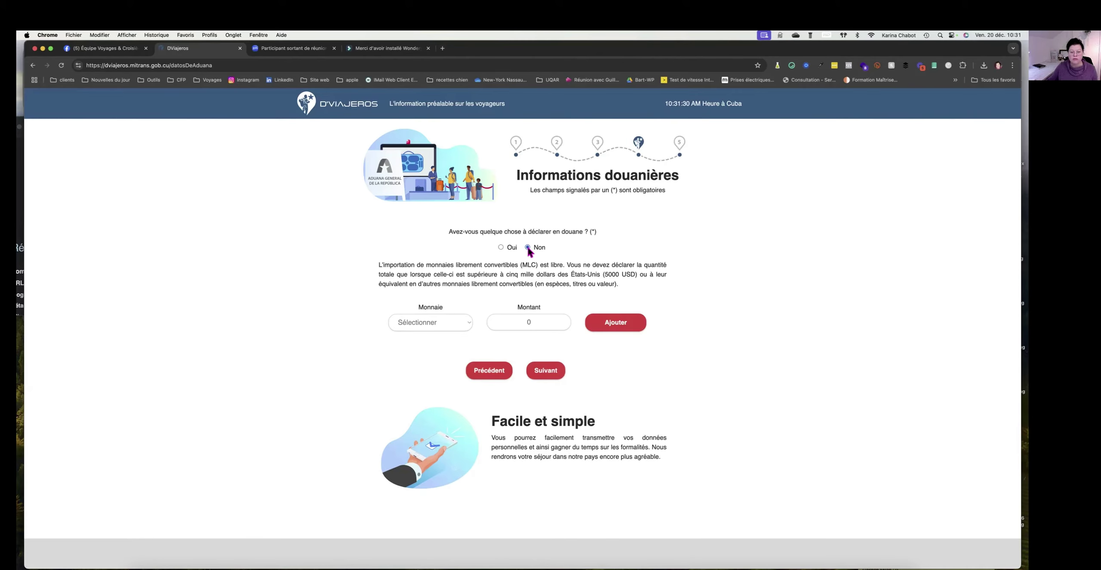
{"action": "left_click", "coordinate": [546, 376]}
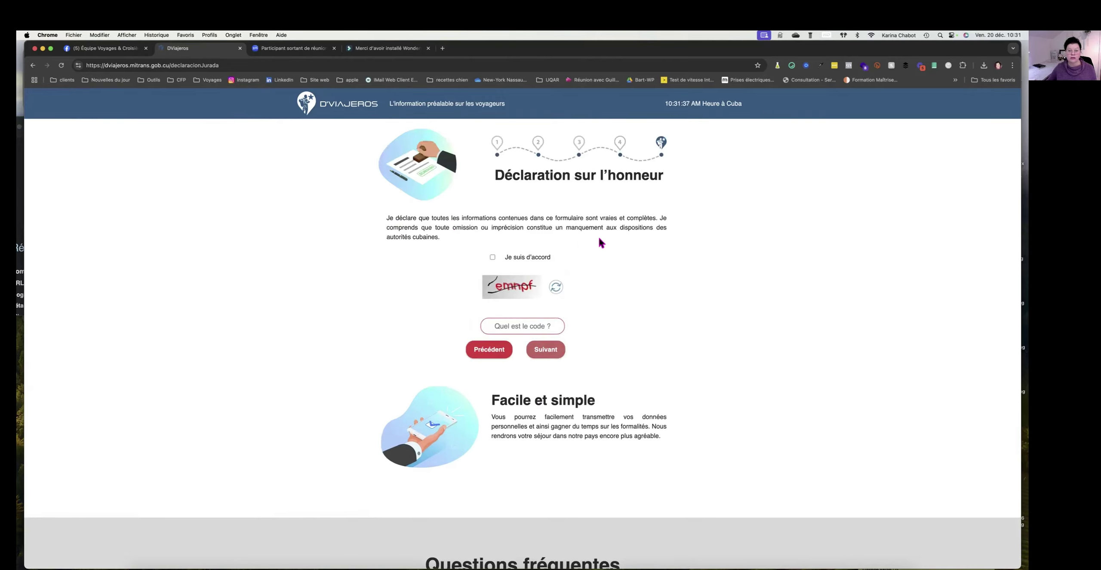
Tick 'Je suis d'accord', enter the displayed captcha code in 'Quel est le code ?', and submit the form.
{"action": "left_click", "coordinate": [492, 257]}
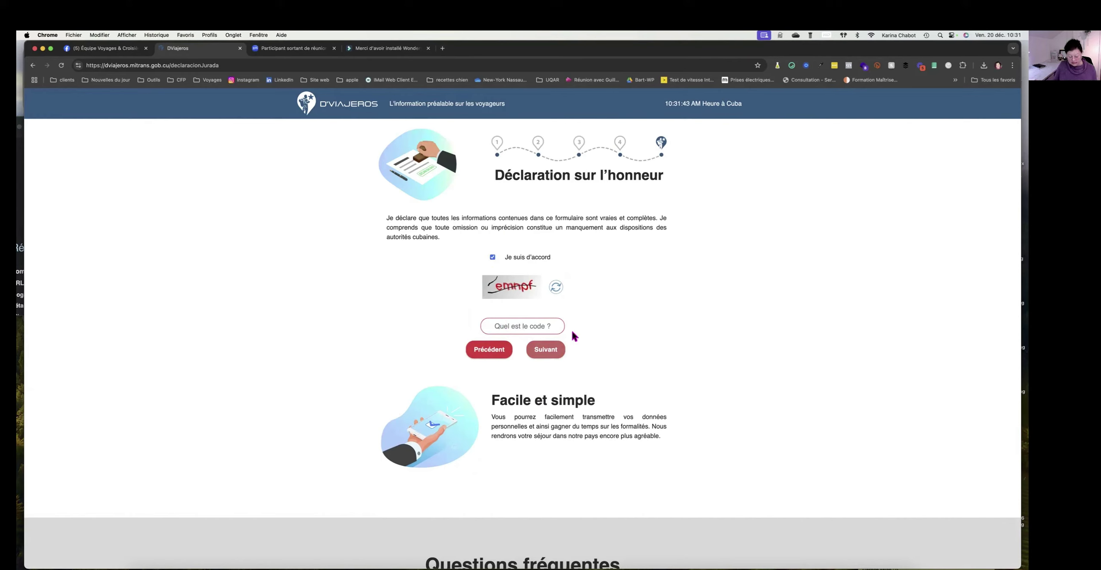
{"action": "left_click", "coordinate": [558, 326]}
{"action": "type", "text": "emnp"}
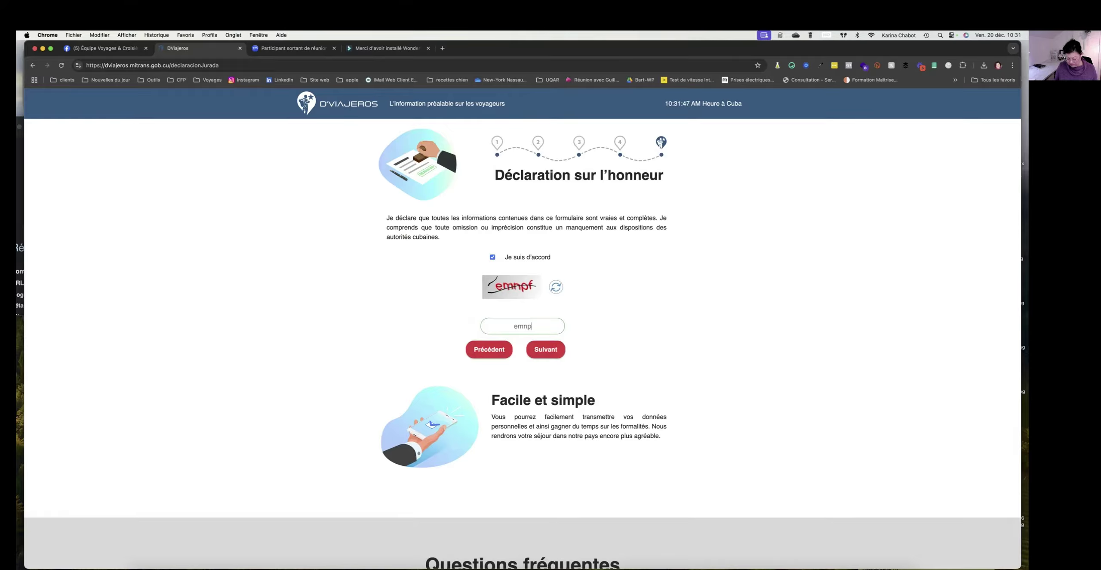
{"action": "type", "text": "f"}
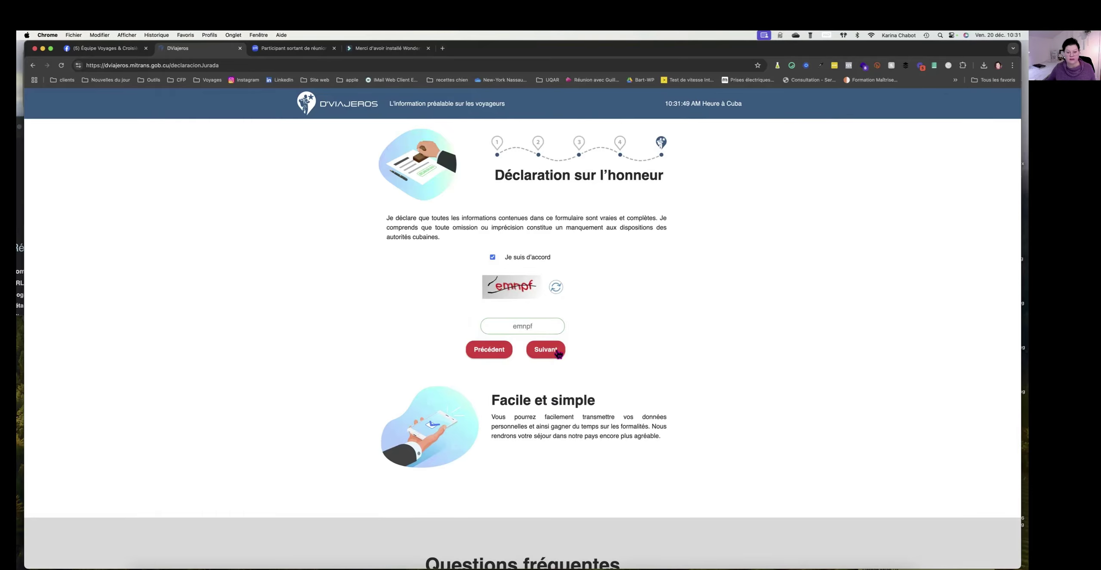
{"action": "left_click", "coordinate": [547, 350]}
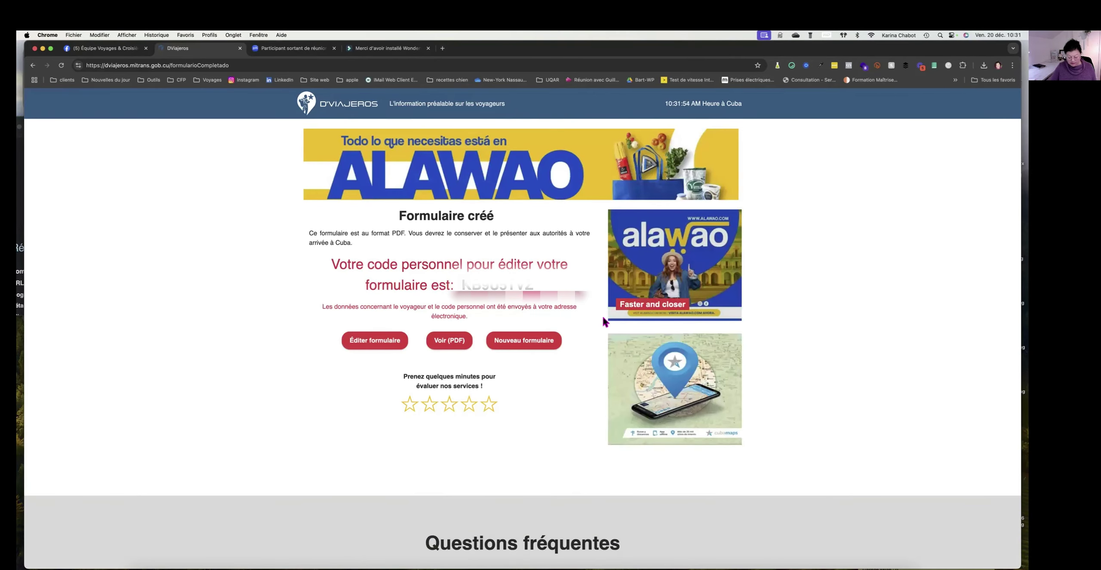
{"action": "key", "text": "super+shift+4"}
{"action": "left_click_drag", "start_coordinate": [306, 139], "coordinate": [606, 455]}
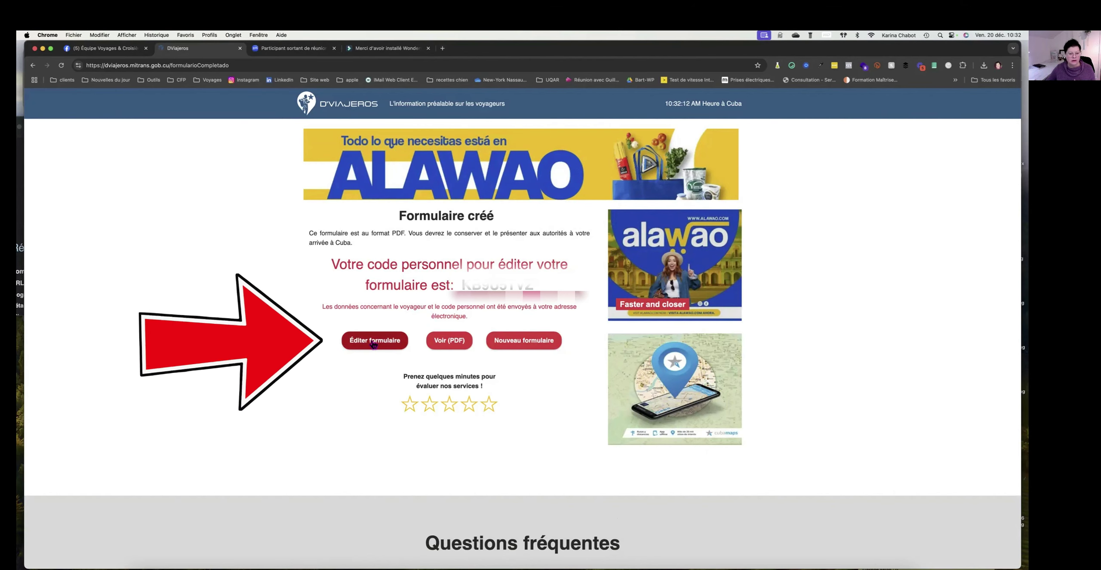
Open the completed traveller form as a PDF with Voir (PDF).
{"action": "left_click", "coordinate": [455, 346]}
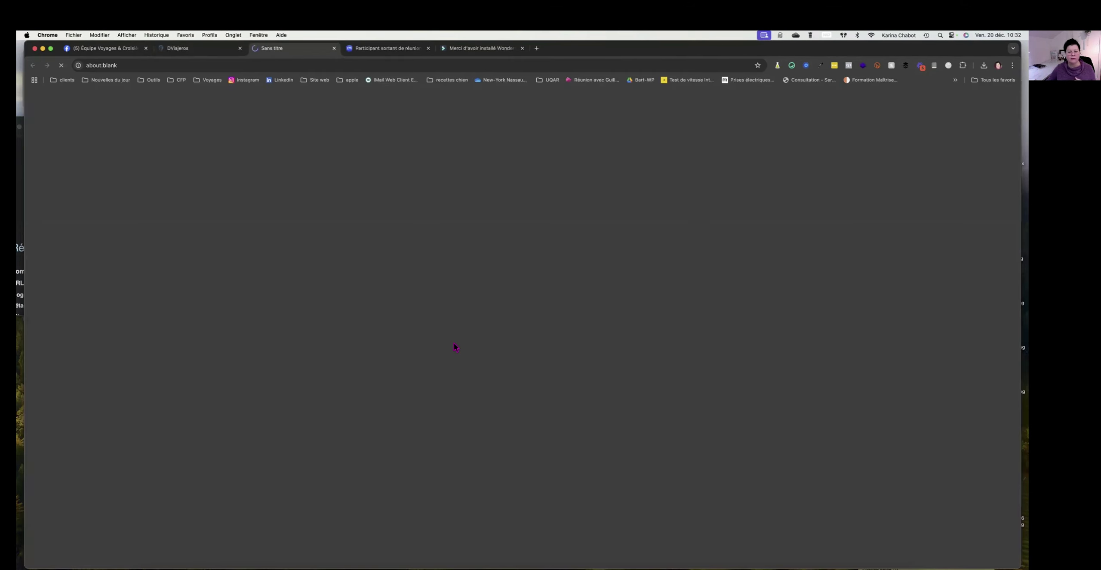